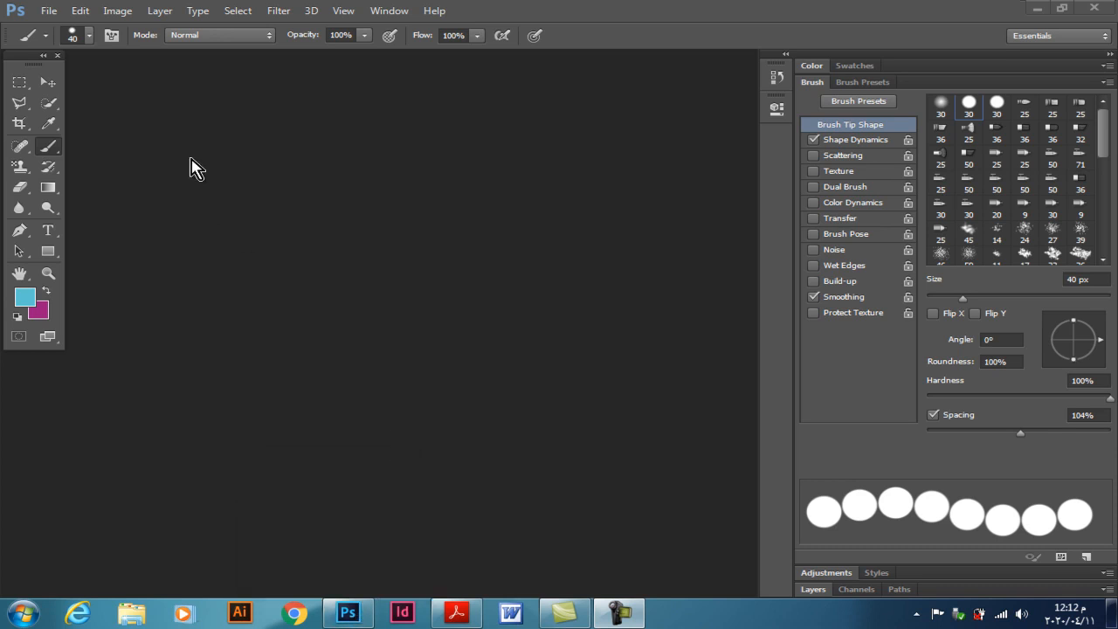
- Switch to Adobe Acrobat Reader and review the Photoshop lesson topics in Interface2.pdf from start to end
click(456, 618)
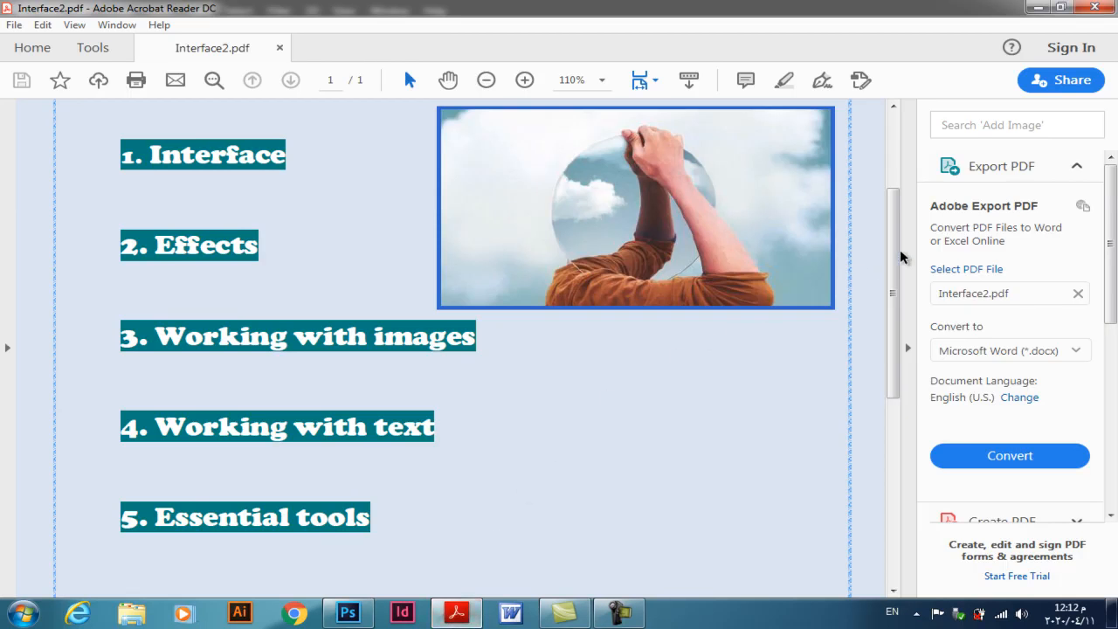
drag(901, 280, 903, 210)
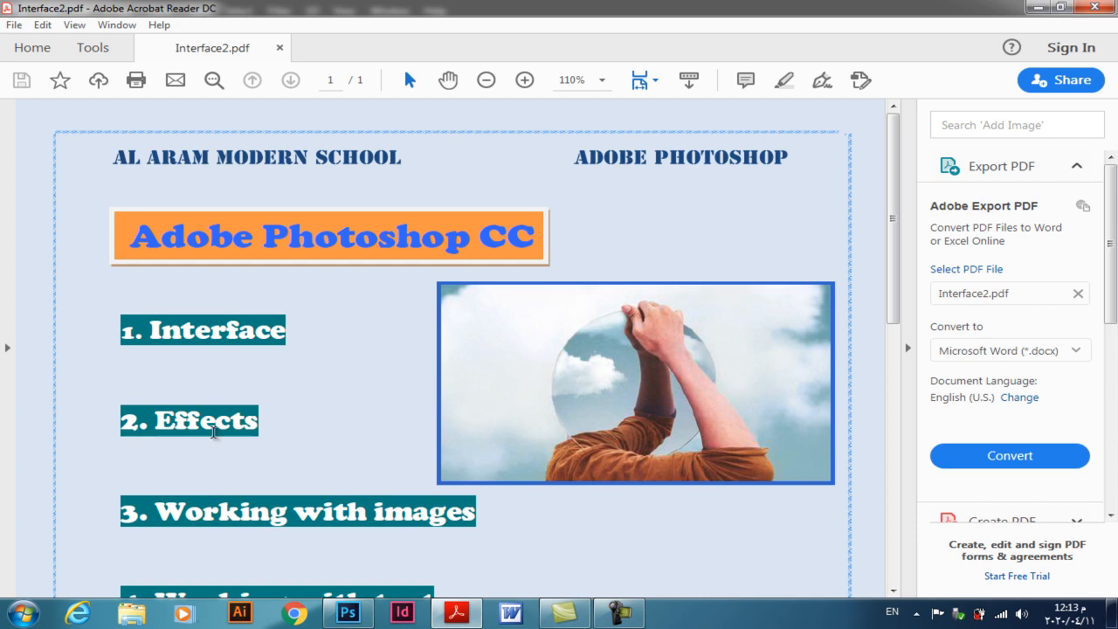
drag(894, 280, 903, 372)
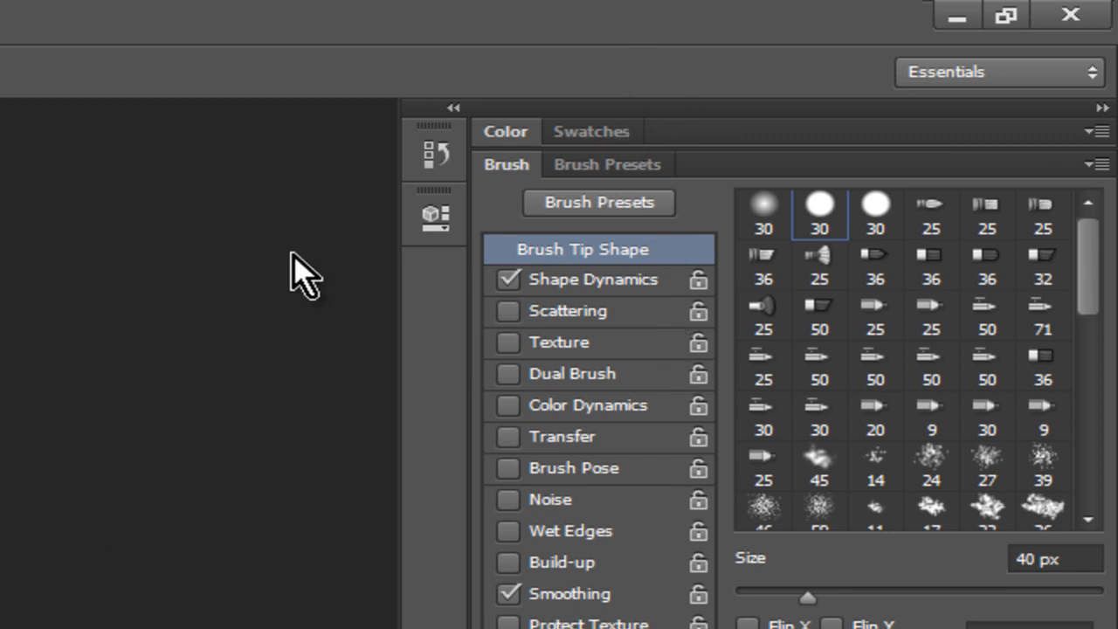
- Return to Photoshop and reset the Essentials workspace to its default panel arrangement
click(1091, 73)
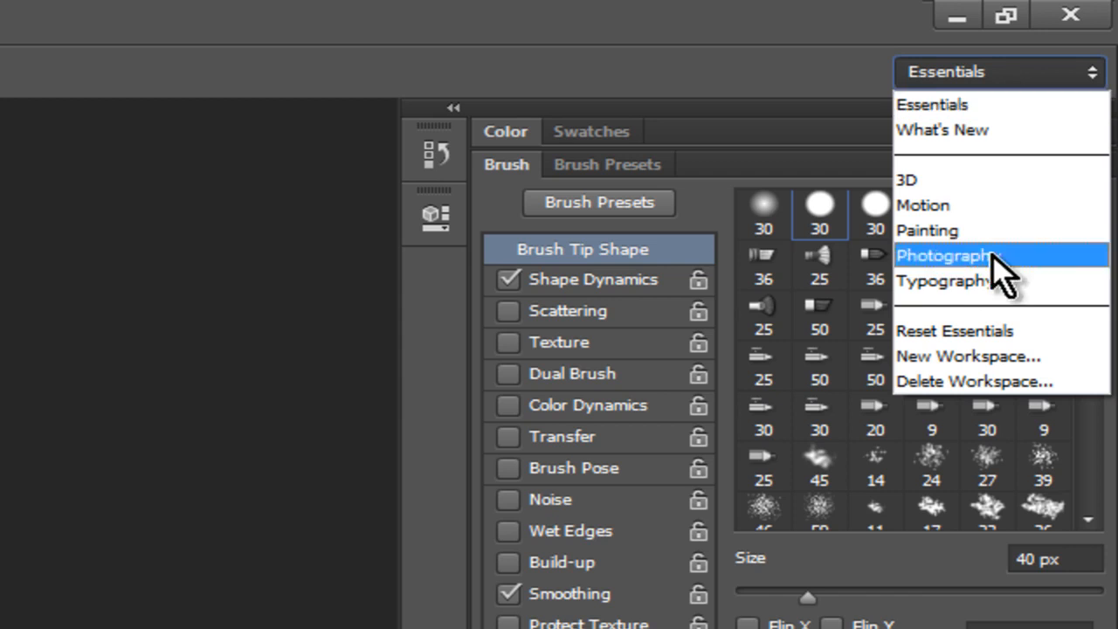
click(979, 330)
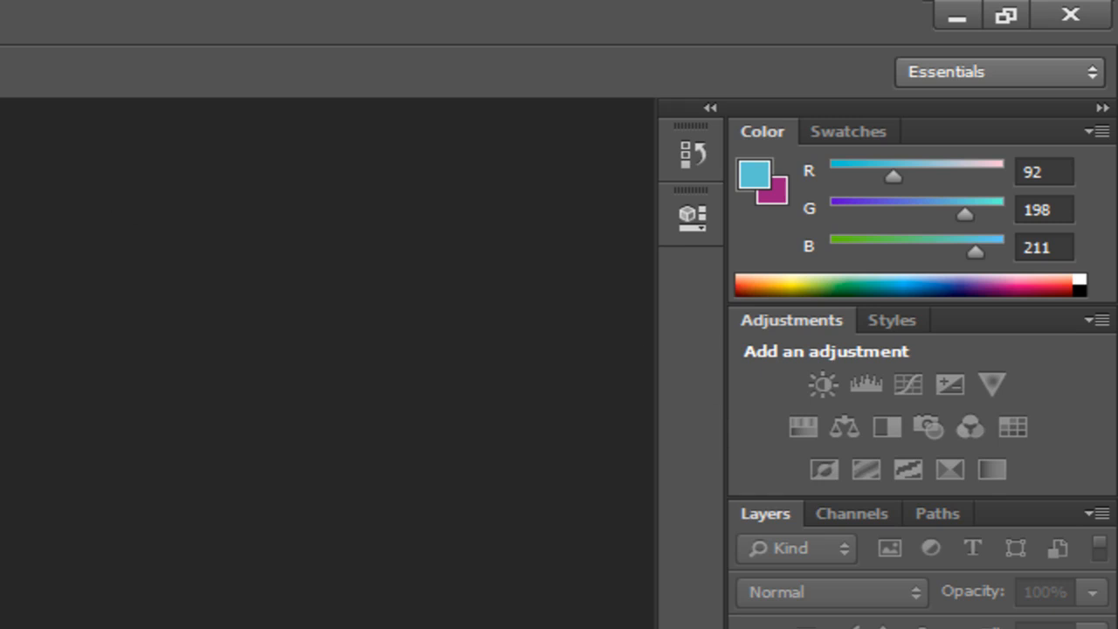
click(390, 12)
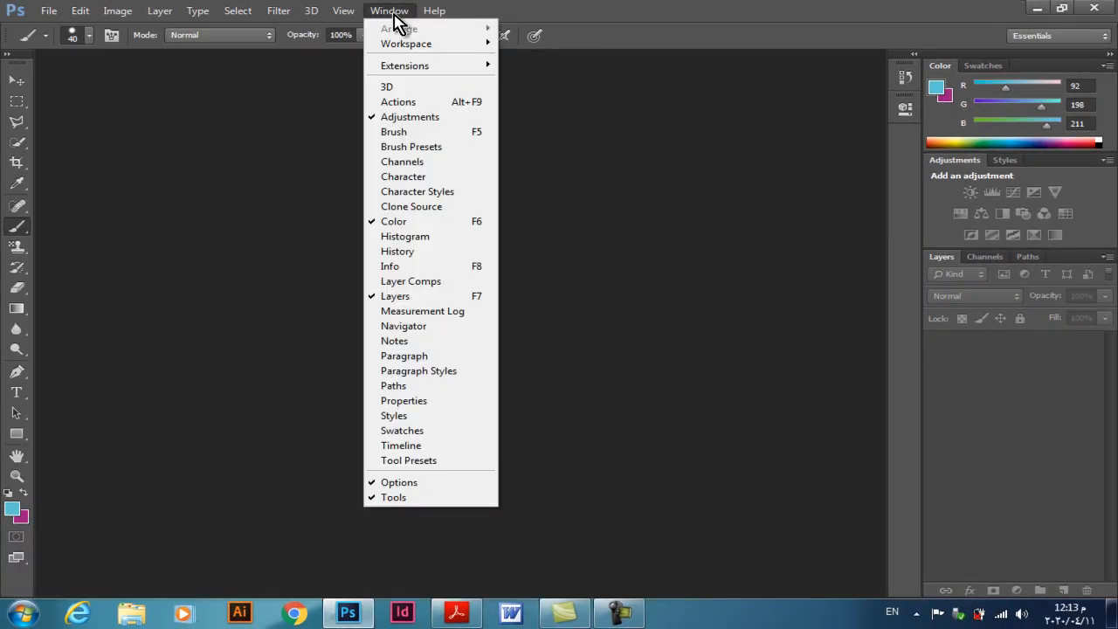
mouse_move(466, 46)
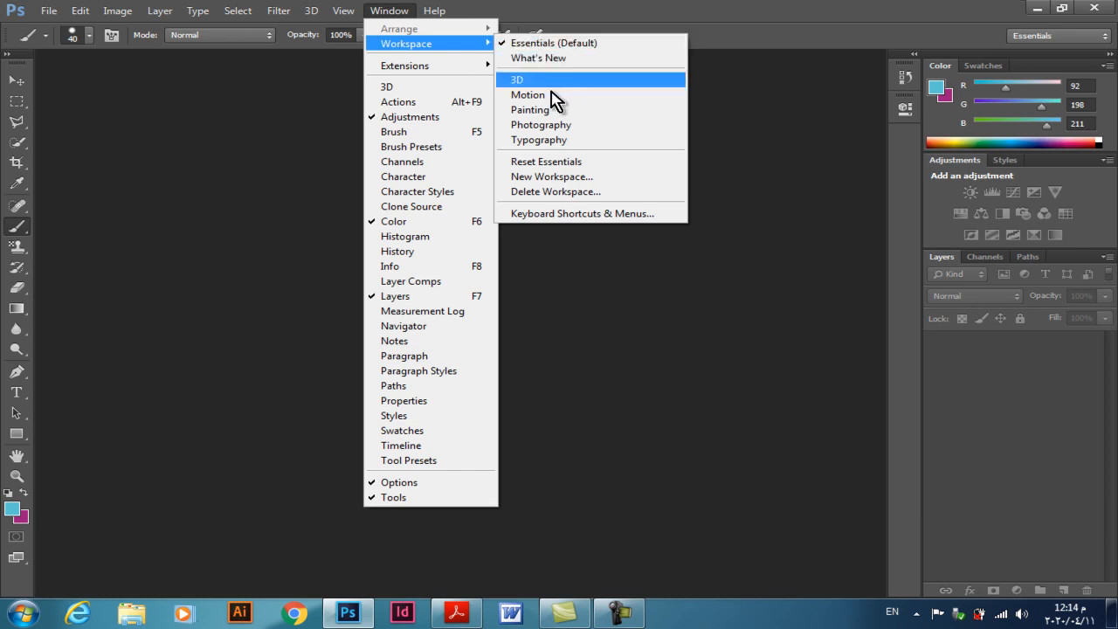
click(570, 168)
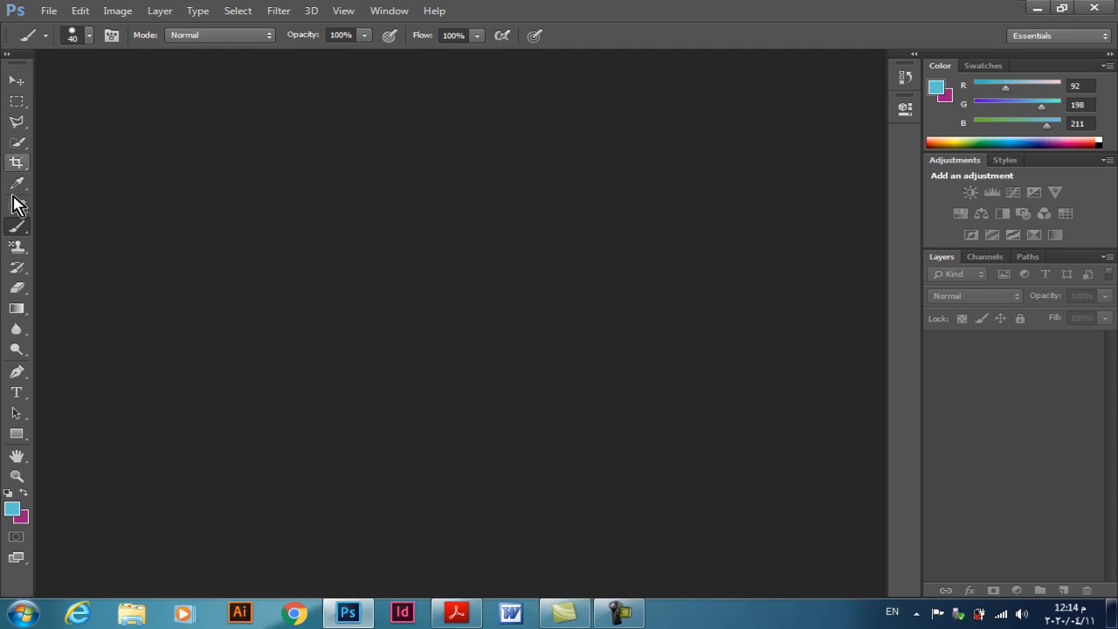
- Switch the toolbox from a single column to the two-column layout
click(7, 55)
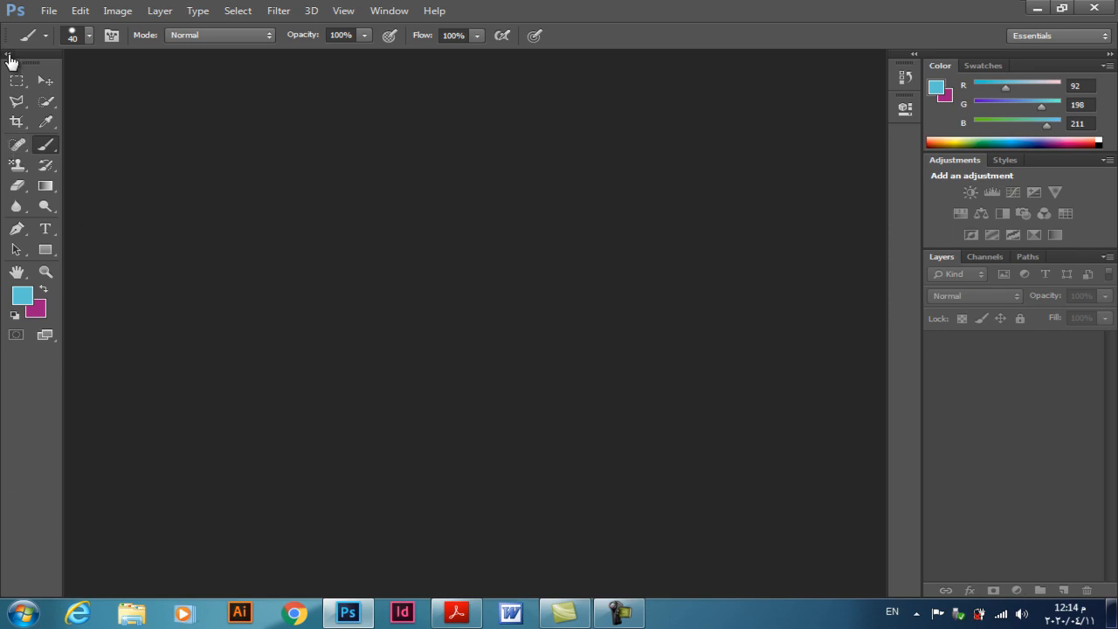
click(8, 56)
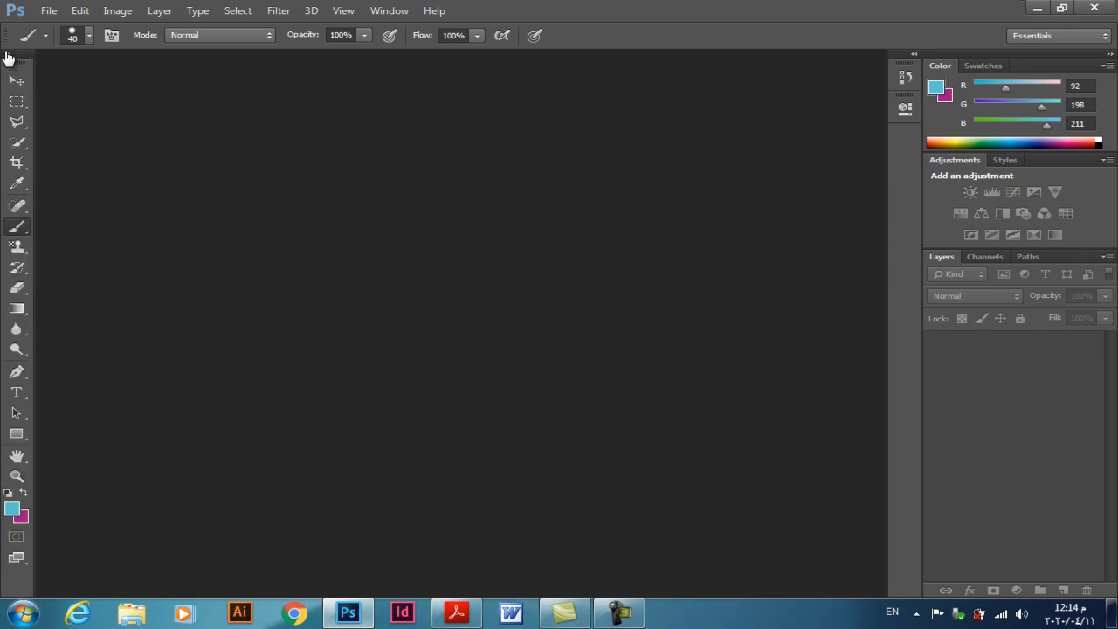
click(7, 56)
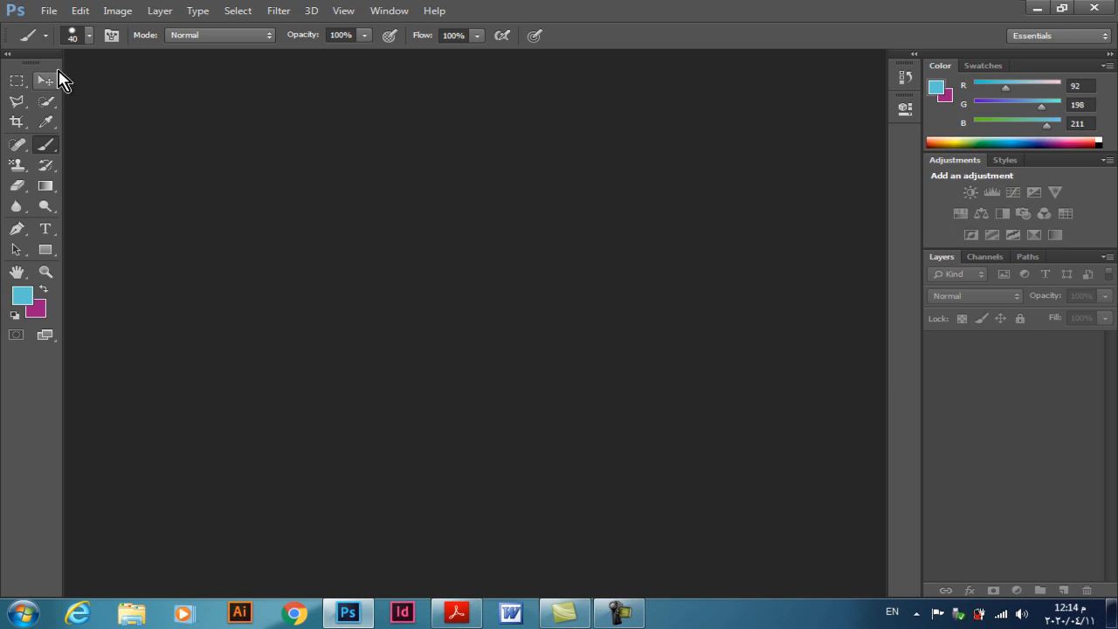
- Activate the toolbox tools one after another, from Move and Marquee through to the Pen, to examine each tool's options
click(45, 82)
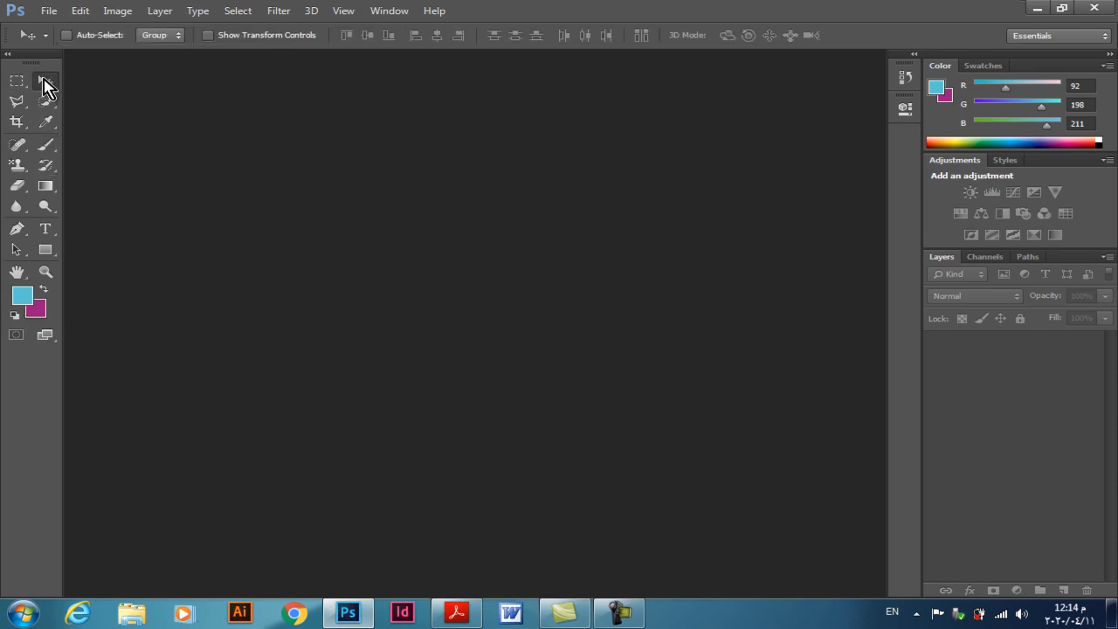
click(16, 81)
click(46, 102)
click(17, 102)
click(45, 121)
click(16, 121)
click(39, 84)
click(16, 82)
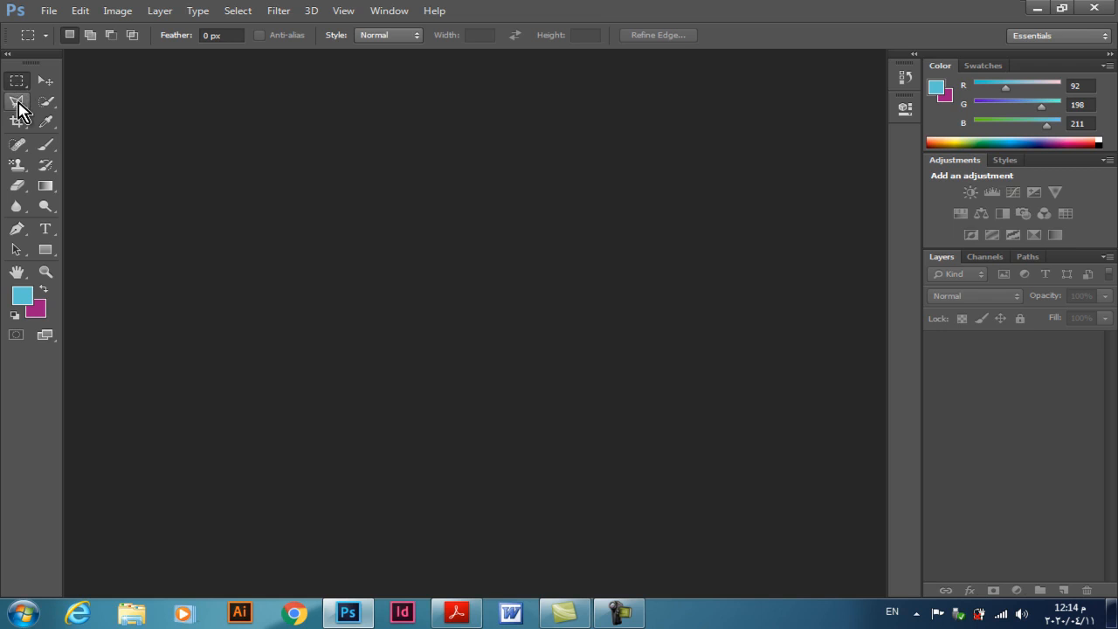
click(19, 112)
click(47, 105)
click(47, 124)
click(17, 122)
click(17, 145)
click(45, 145)
click(46, 165)
click(17, 164)
click(18, 186)
click(46, 187)
click(46, 206)
click(16, 207)
click(17, 229)
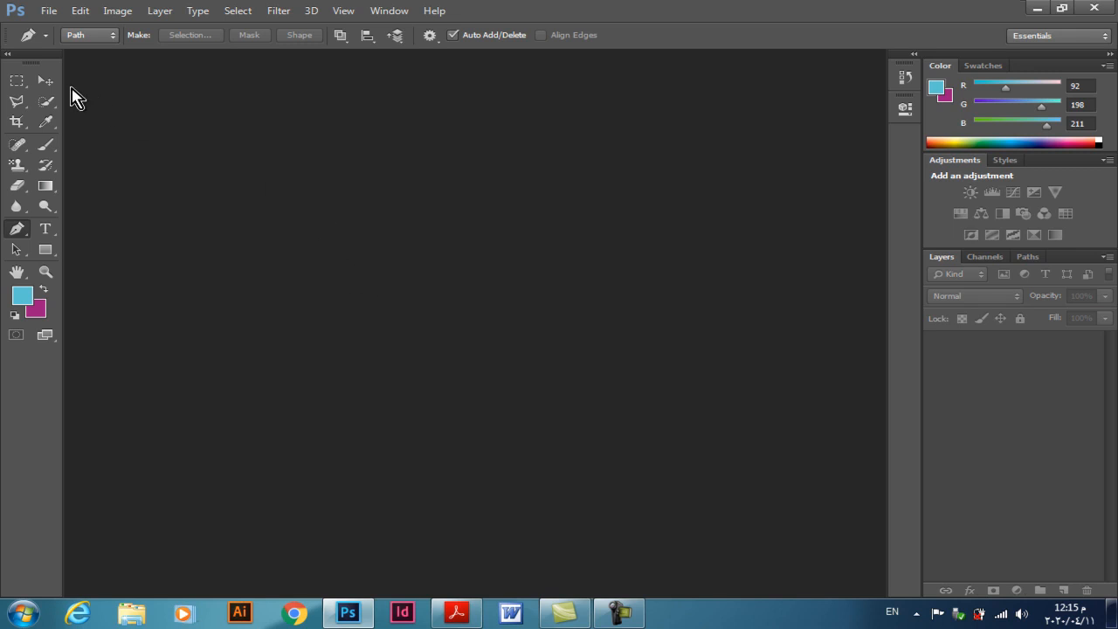
- Activate the Brush tool and create a new International Paper A4 document at 300 pixels/inch in RGB Color with a white background
click(45, 148)
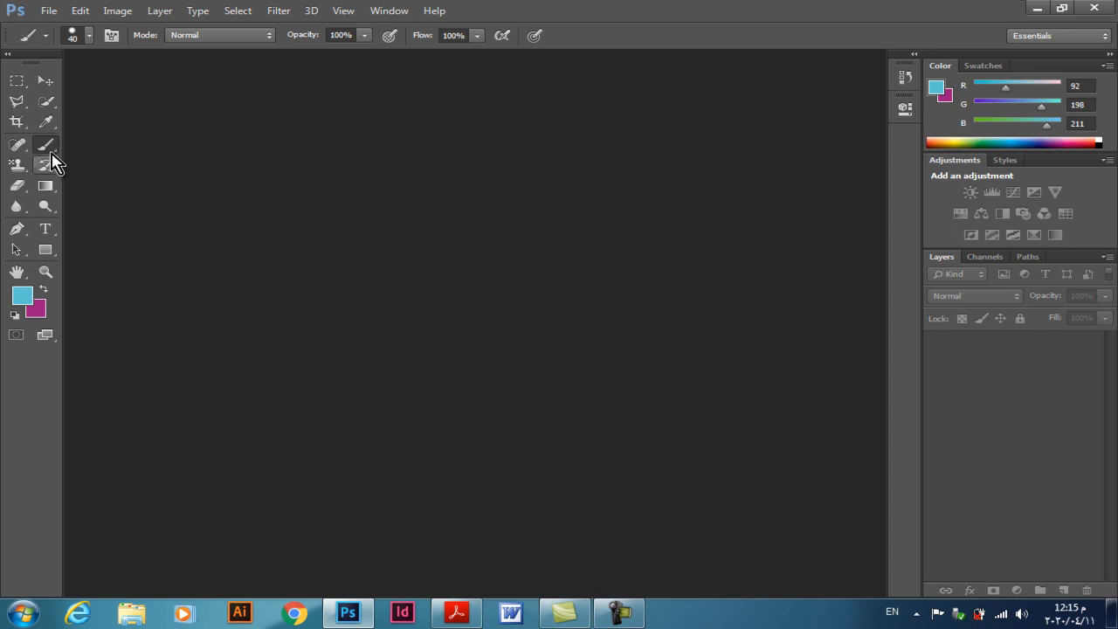
click(50, 12)
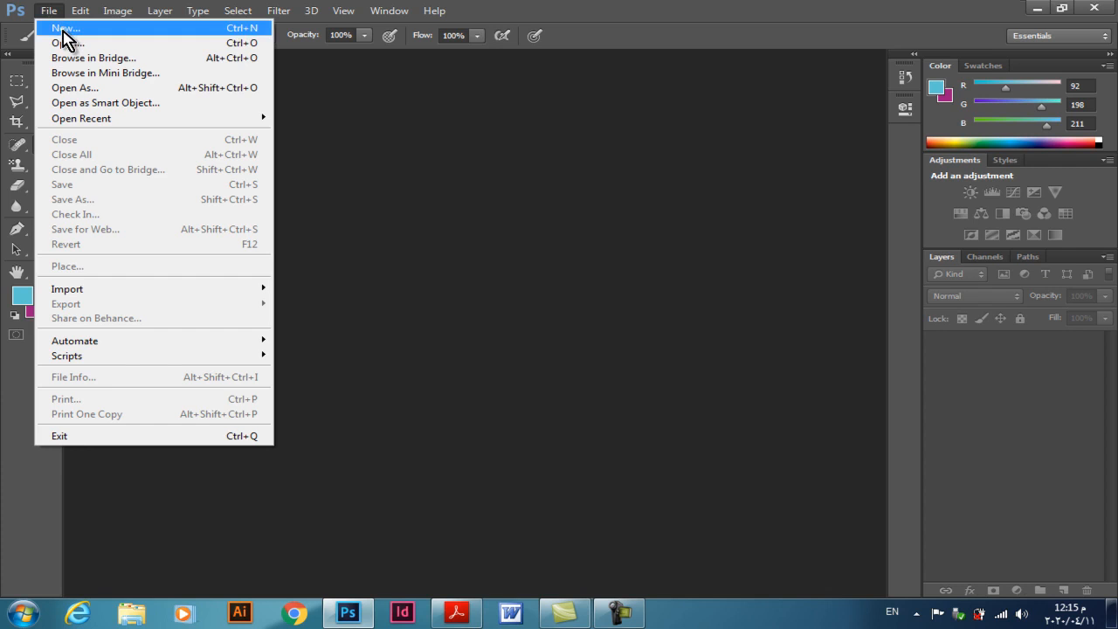
click(64, 29)
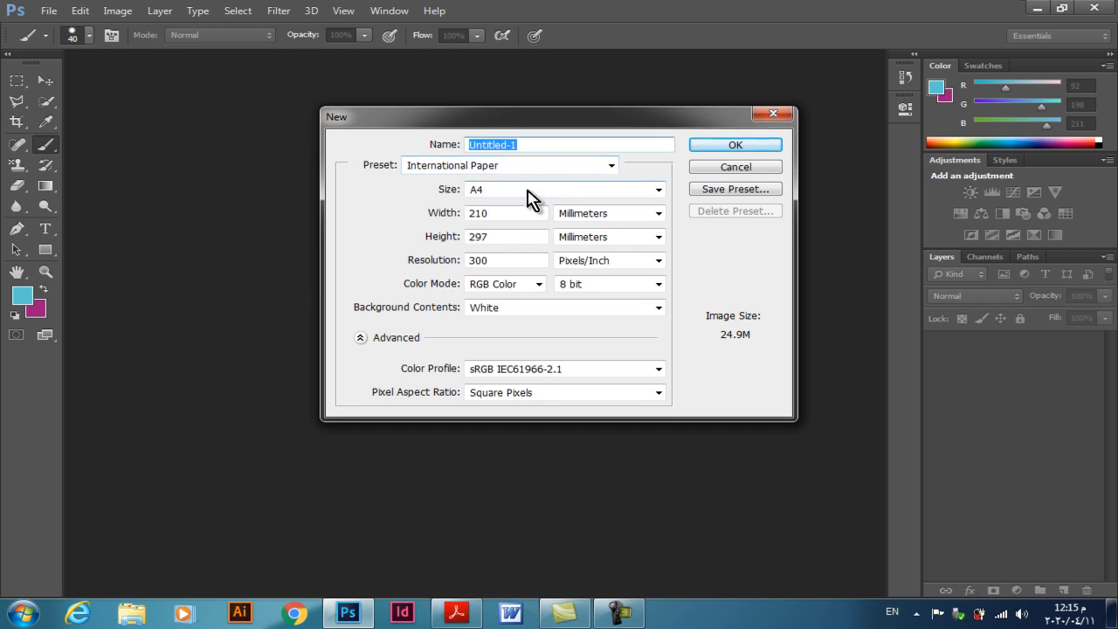
click(710, 149)
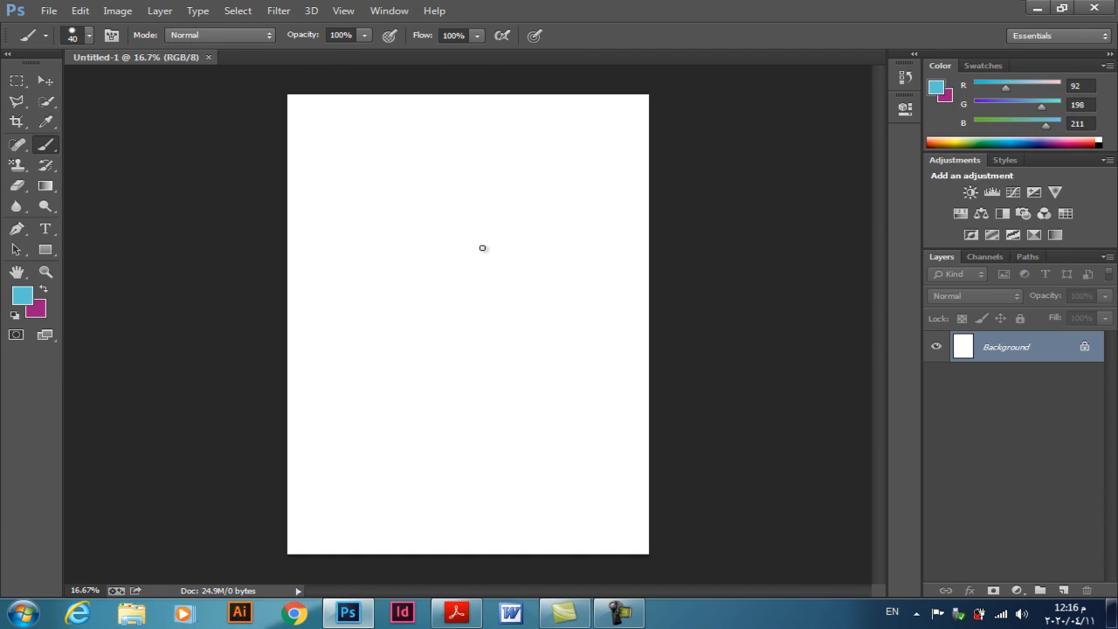
- Open the brush settings, choose the rough 60 px brush tip and enlarge it to 800 px
click(111, 37)
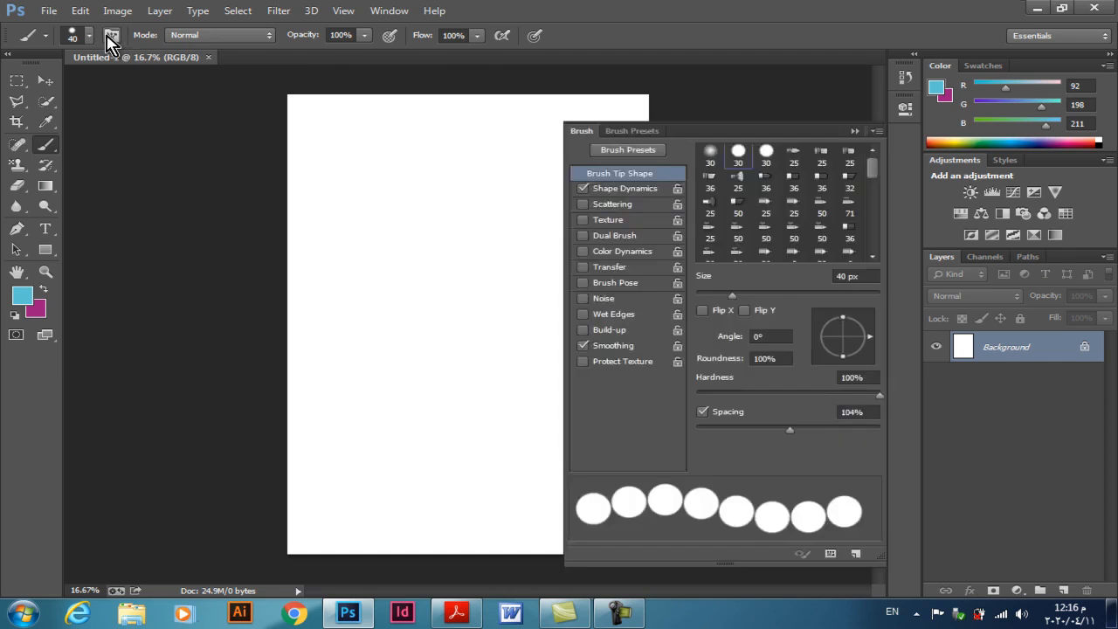
scroll(877, 171, down, 1)
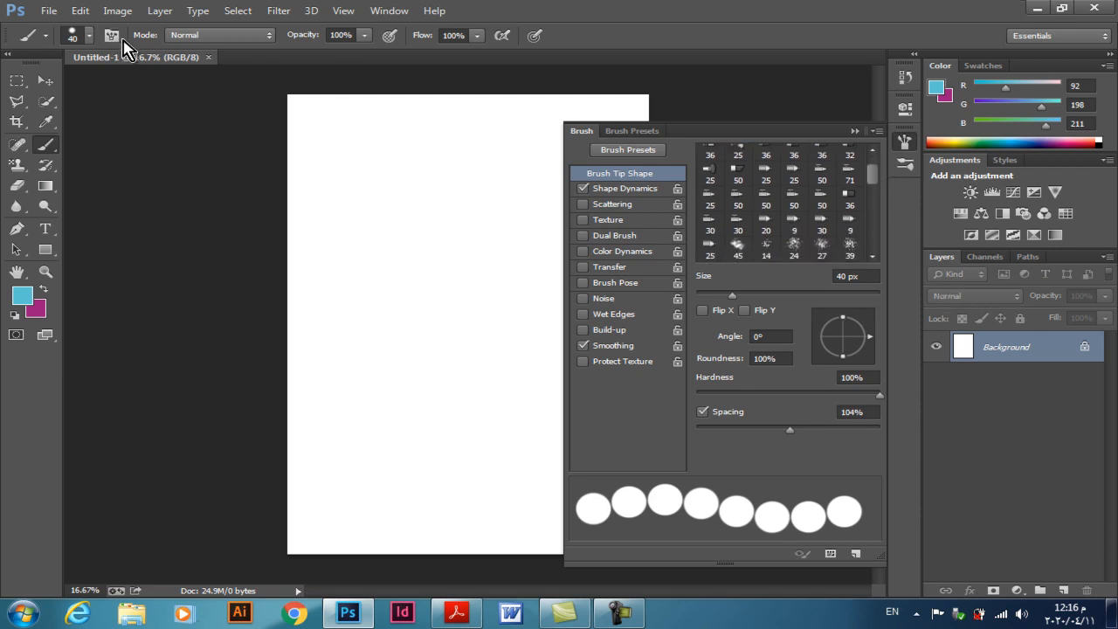
mouse_move(871, 179)
mouse_down()
mouse_move(883, 246)
mouse_move(872, 164)
mouse_move(854, 206)
mouse_up()
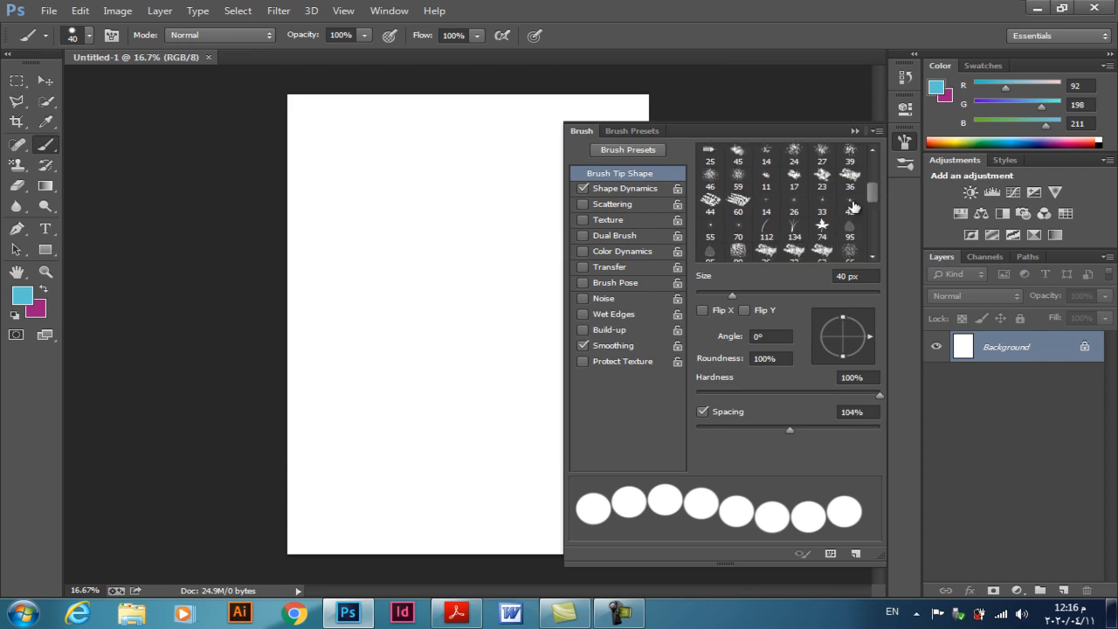
click(739, 203)
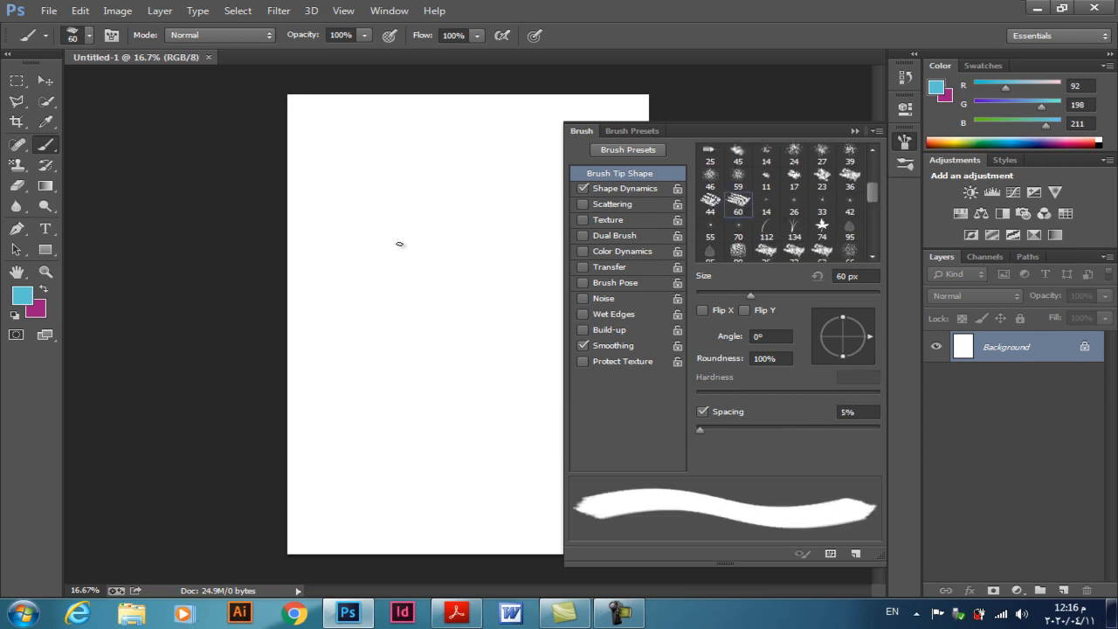
key(bracketright)
key(bracketright)
key(bracketright)
key(bracketright)
key(bracketright)
key(bracketright)
key(bracketright)
key(bracketright)
key(bracketright)
key(bracketright)
key(bracketright)
key(bracketright)
key(bracketright)
key(bracketright)
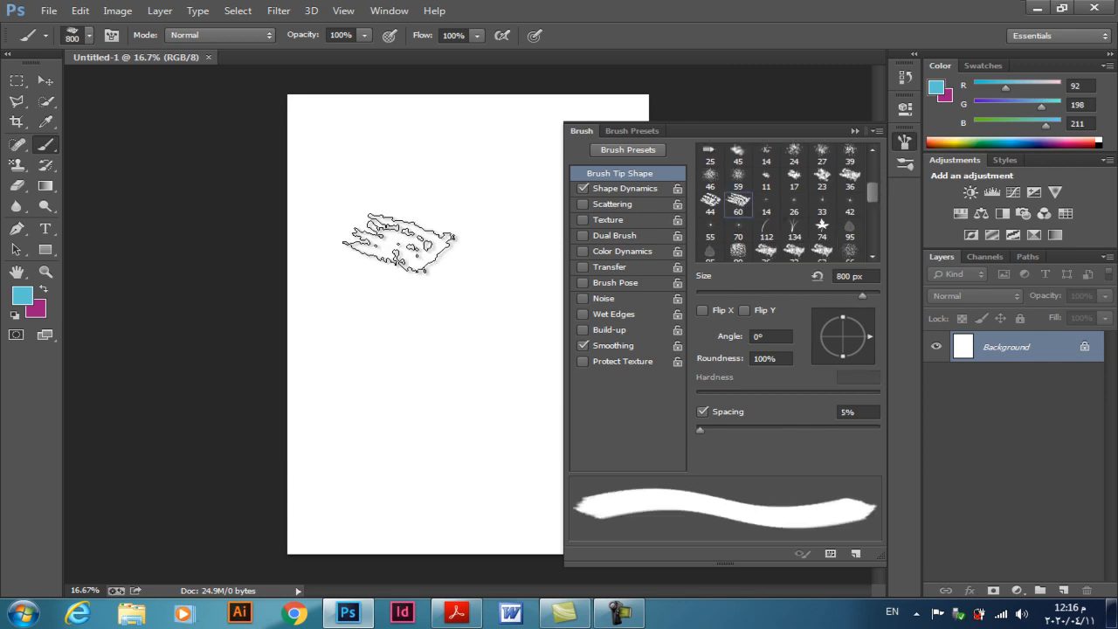
- Choose the leaf-shaped 95 px brush tip and enlarge it to 1600 px
click(851, 229)
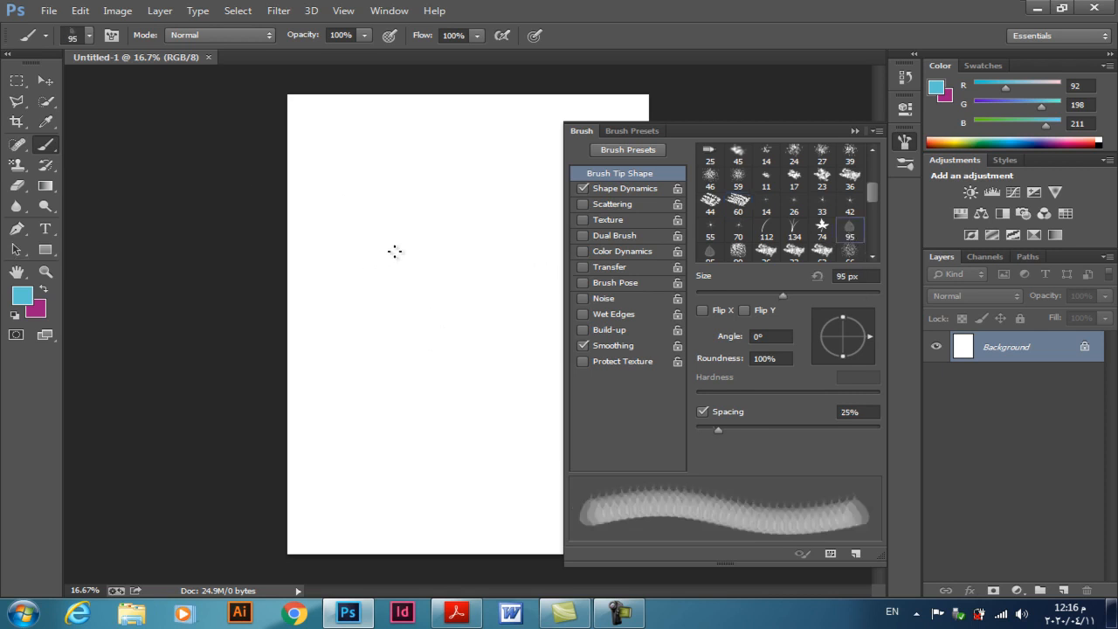
key(bracketright)
key(bracketright)
key(bracketright)
key(bracketright)
key(bracketright)
key(bracketright)
key(bracketright)
key(bracketright)
key(bracketright)
key(bracketright)
key(bracketright)
key(bracketright)
key(bracketright)
key(bracketright)
key(bracketright)
key(bracketright)
key(bracketright)
key(bracketright)
key(bracketright)
- Choose the 257 px duck brush tip, set its size to 4100 px and its spacing to 163%
mouse_move(871, 194)
mouse_down()
mouse_move(878, 251)
mouse_move(873, 211)
mouse_up()
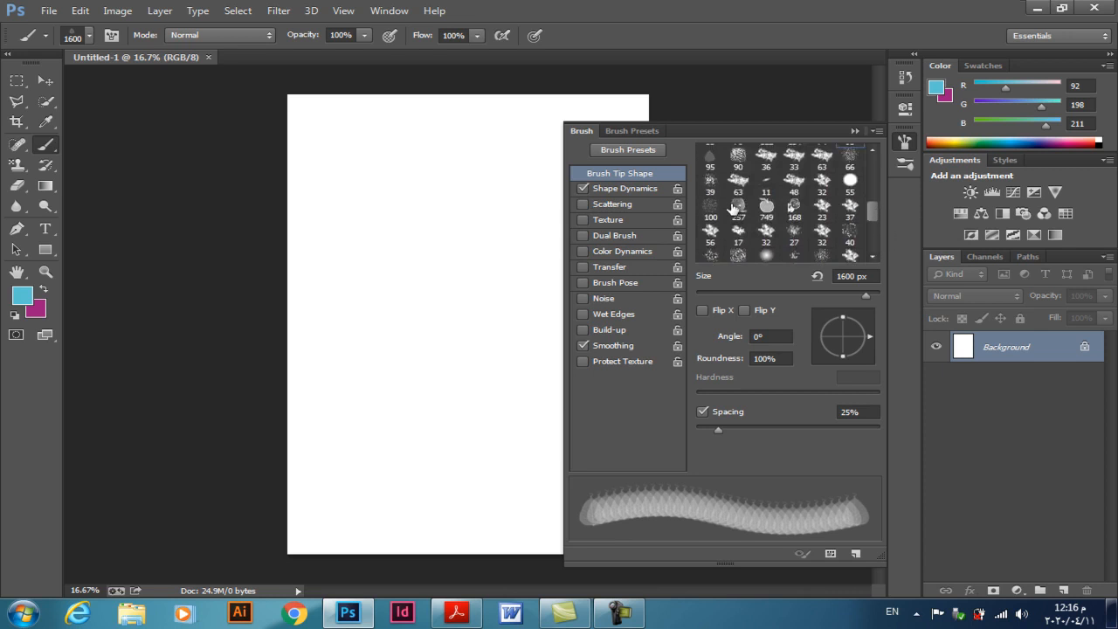
click(737, 207)
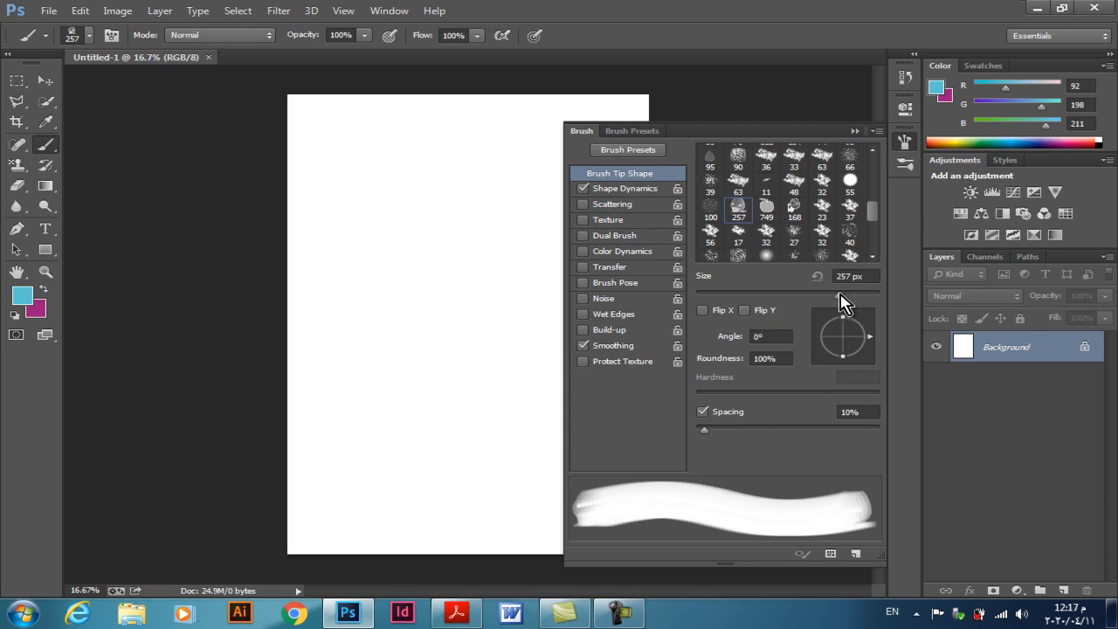
drag(800, 132, 982, 74)
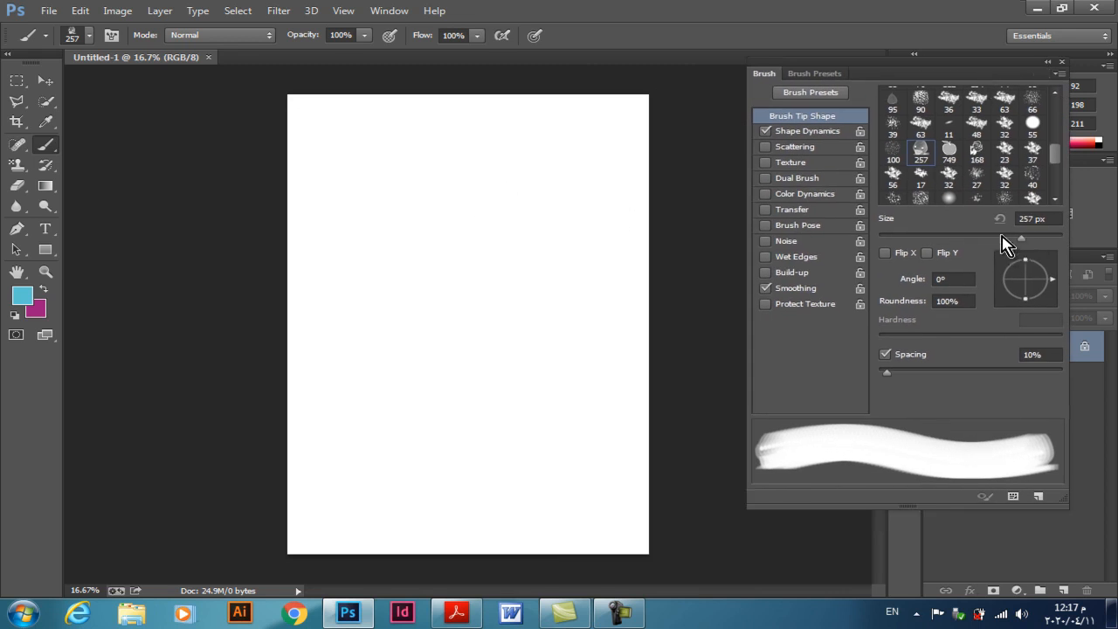
drag(1023, 237, 904, 238)
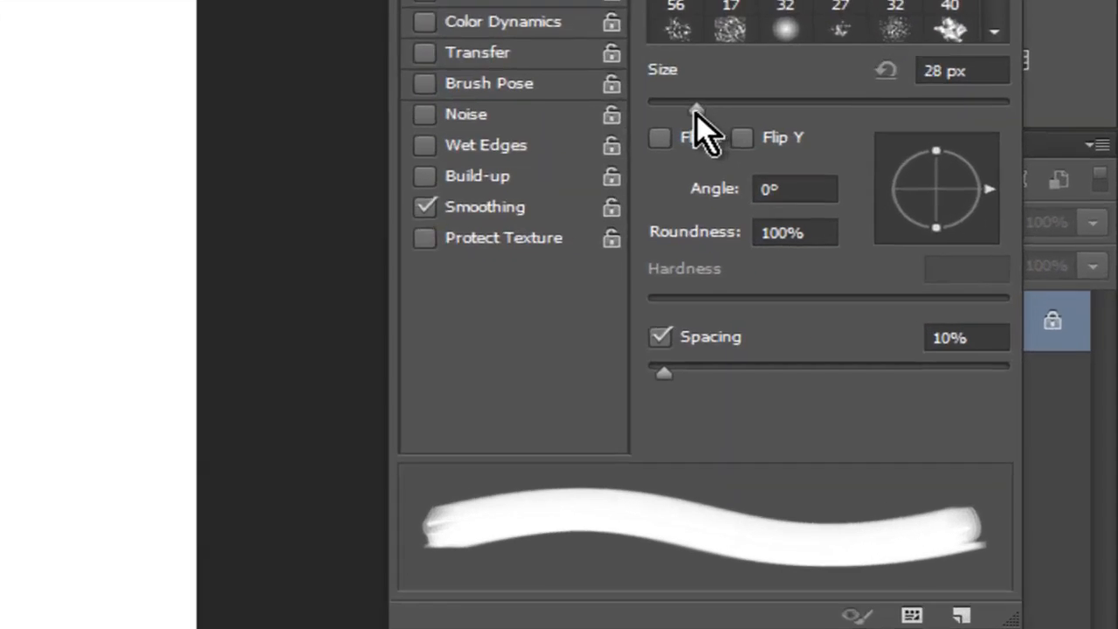
drag(696, 111, 1002, 108)
drag(664, 375, 881, 369)
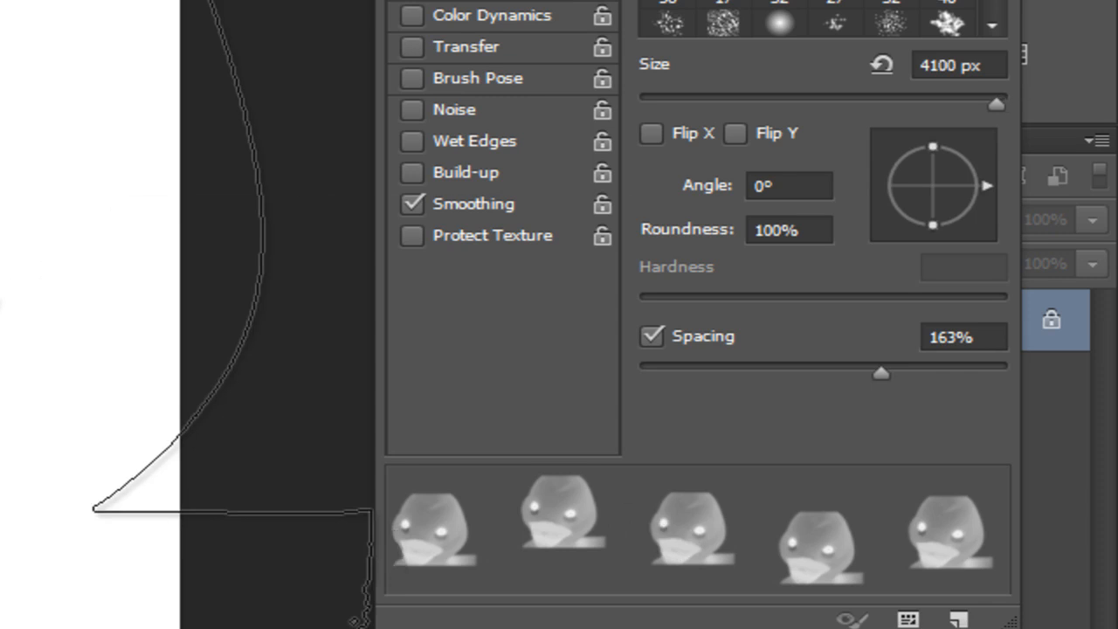
- Reduce the duck brush to fit the page and stamp blue ducks on the upper and lower parts of the canvas
key(bracketleft)
key(bracketleft)
key(bracketleft)
key(bracketleft)
key(bracketleft)
key(bracketleft)
key(bracketleft)
key(bracketleft)
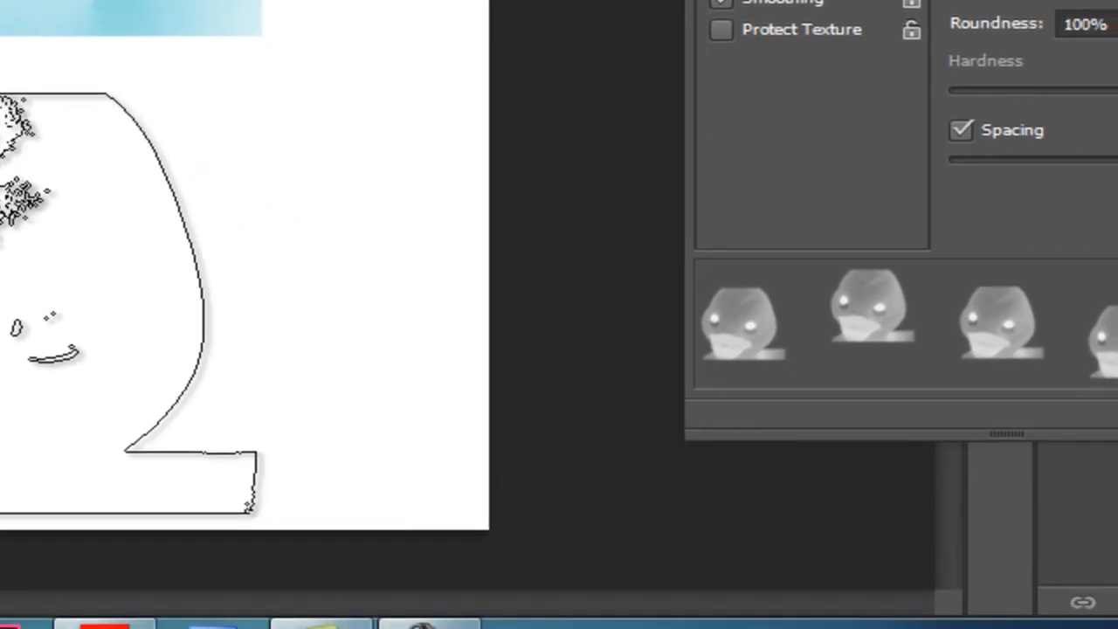
click(9, 317)
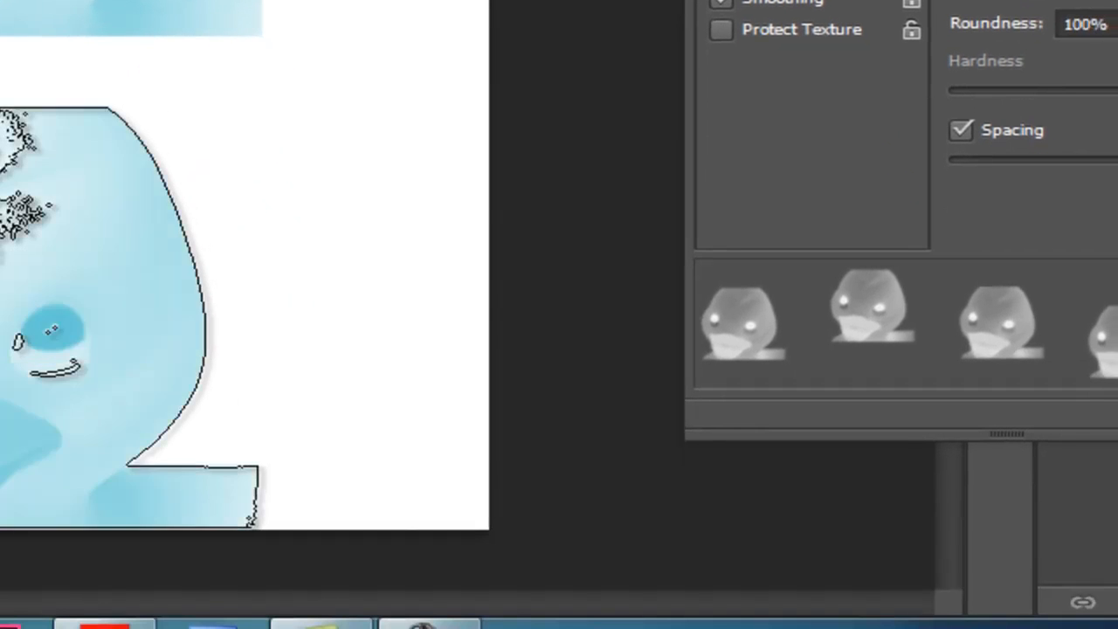
click(9, 317)
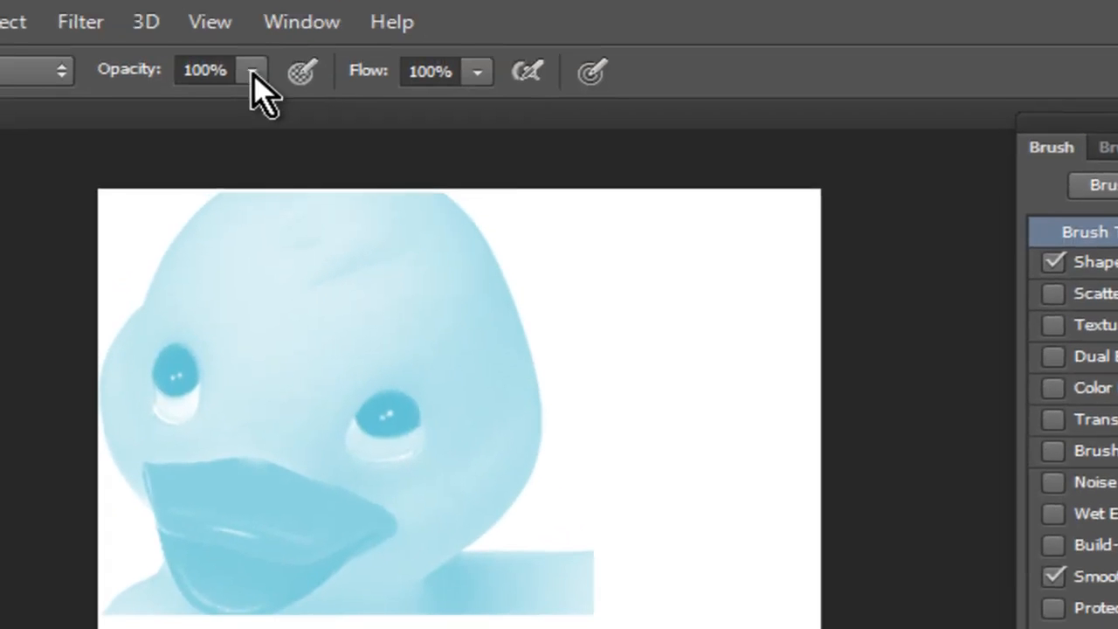
- Set the brush opacity to 22% and stamp a fainter duck to the right of the upper duck
click(253, 71)
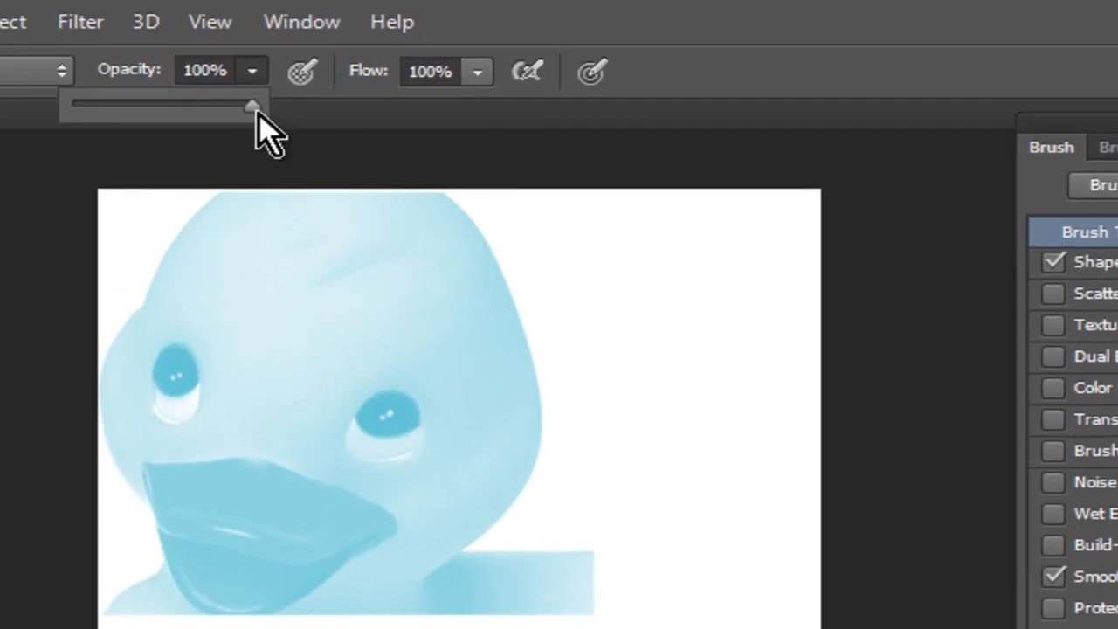
drag(253, 106, 111, 114)
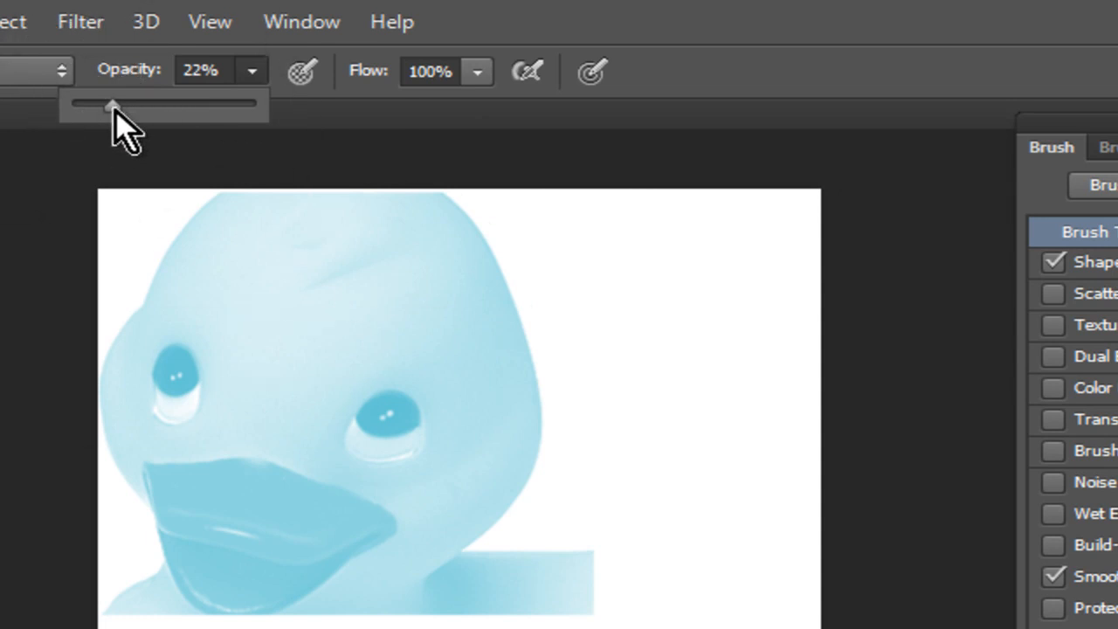
click(662, 431)
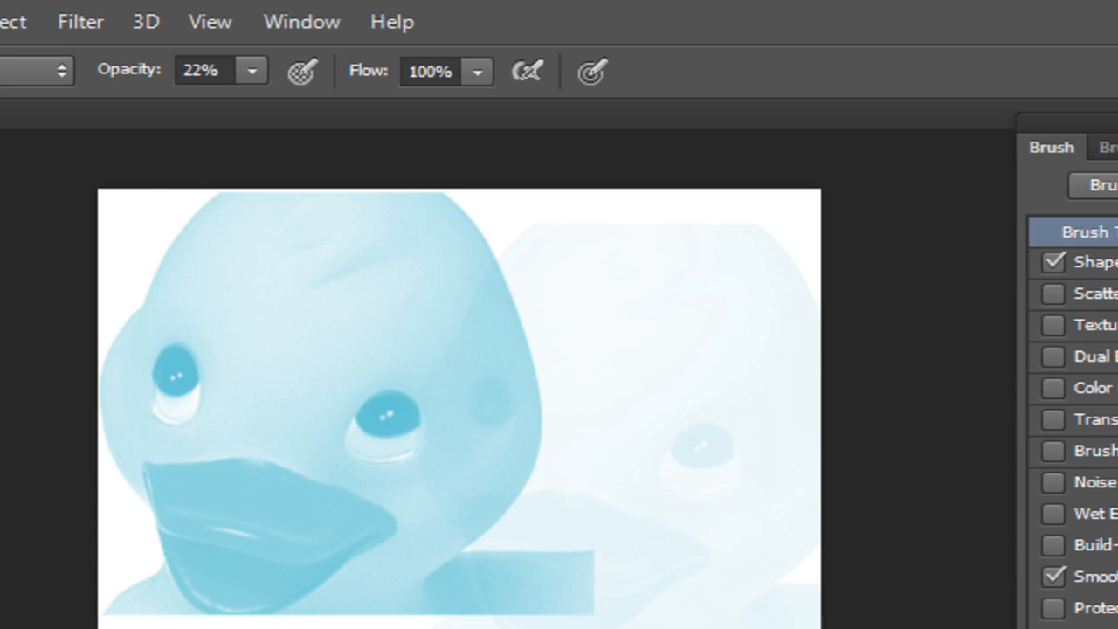
- Raise the brush opacity to 98% and stamp the duck repeatedly over the faint duck in the upper right of the canvas
click(253, 73)
click(251, 75)
click(251, 74)
drag(256, 107, 389, 122)
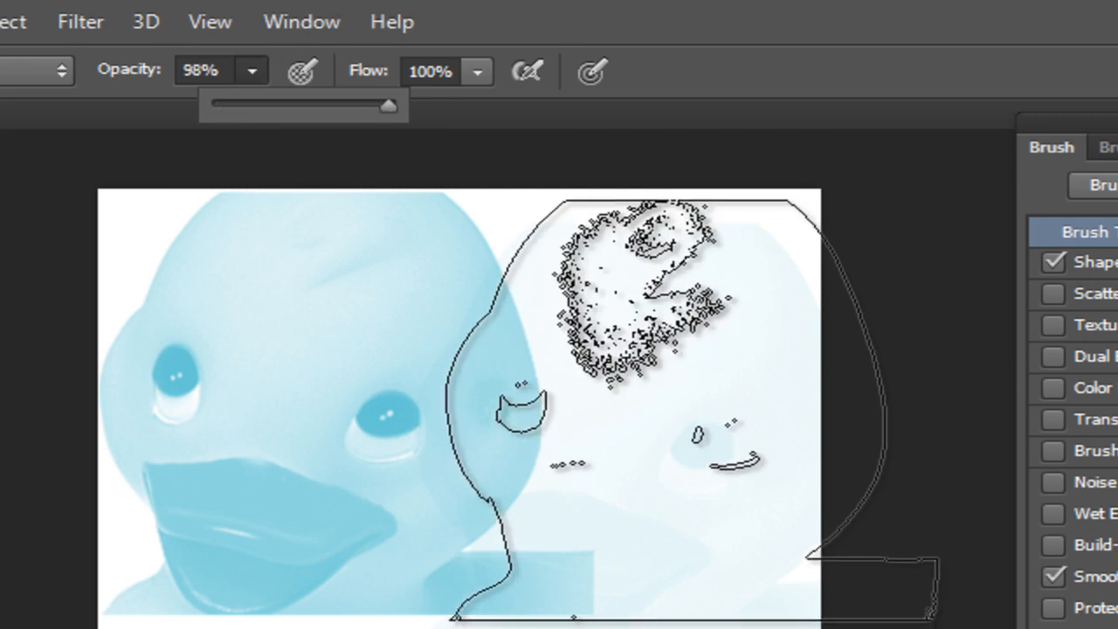
click(693, 410)
click(693, 410)
click(693, 410)
click(693, 410)
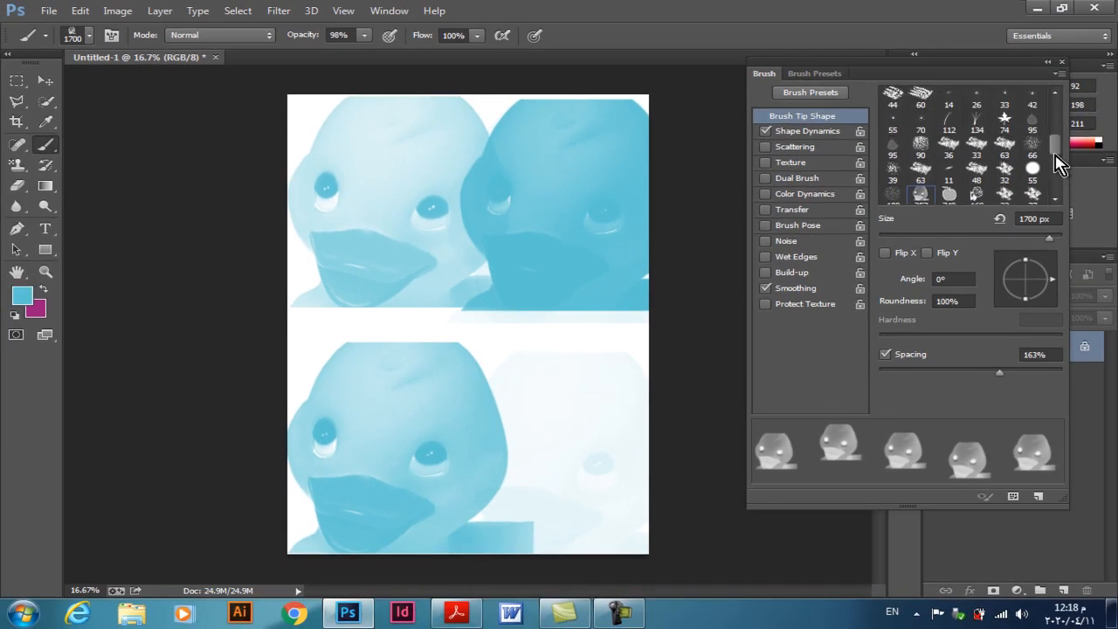
scroll(1055, 157, up, 10)
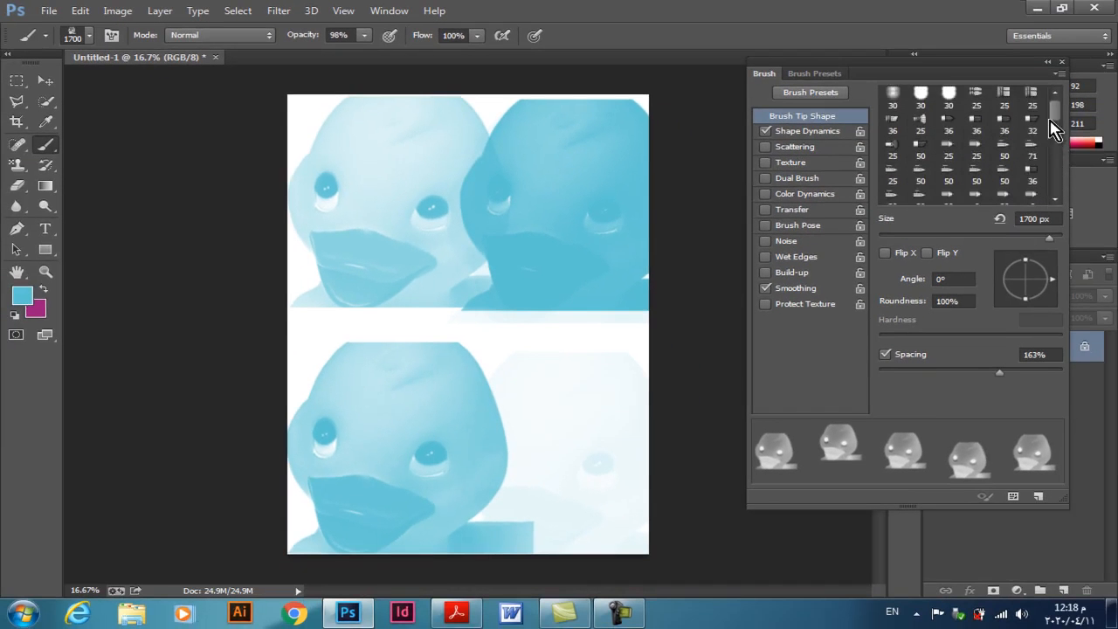
click(51, 12)
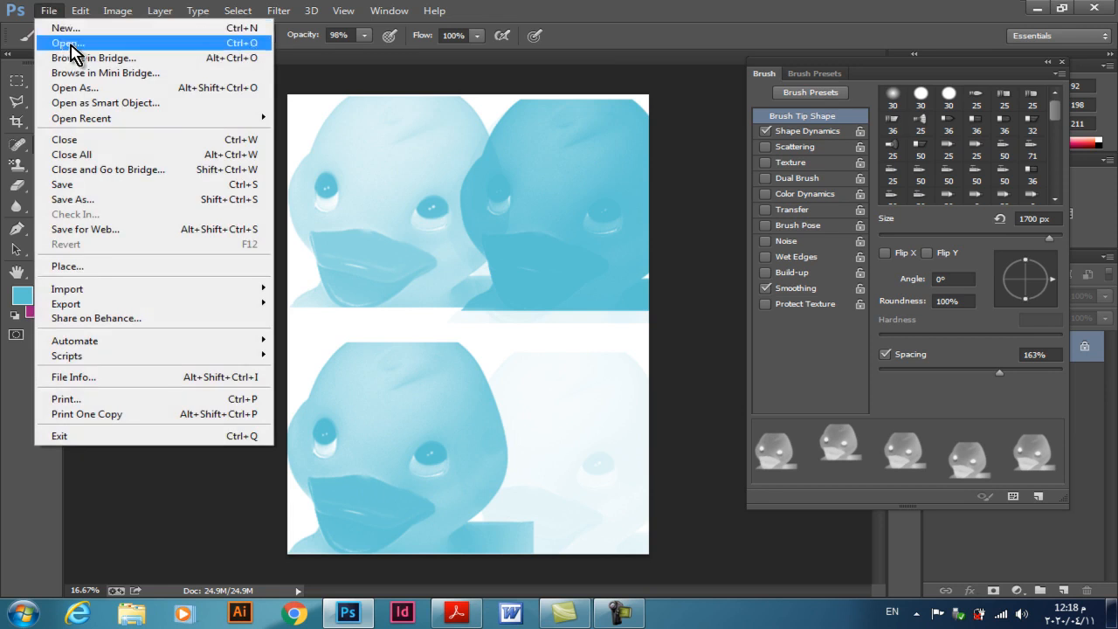
click(71, 45)
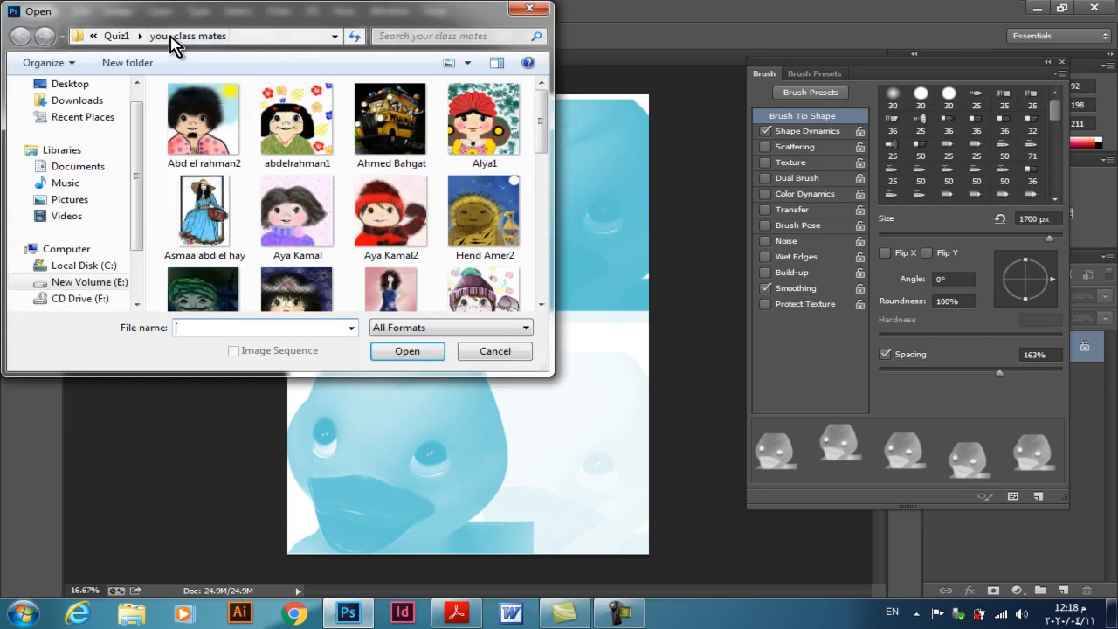
click(114, 36)
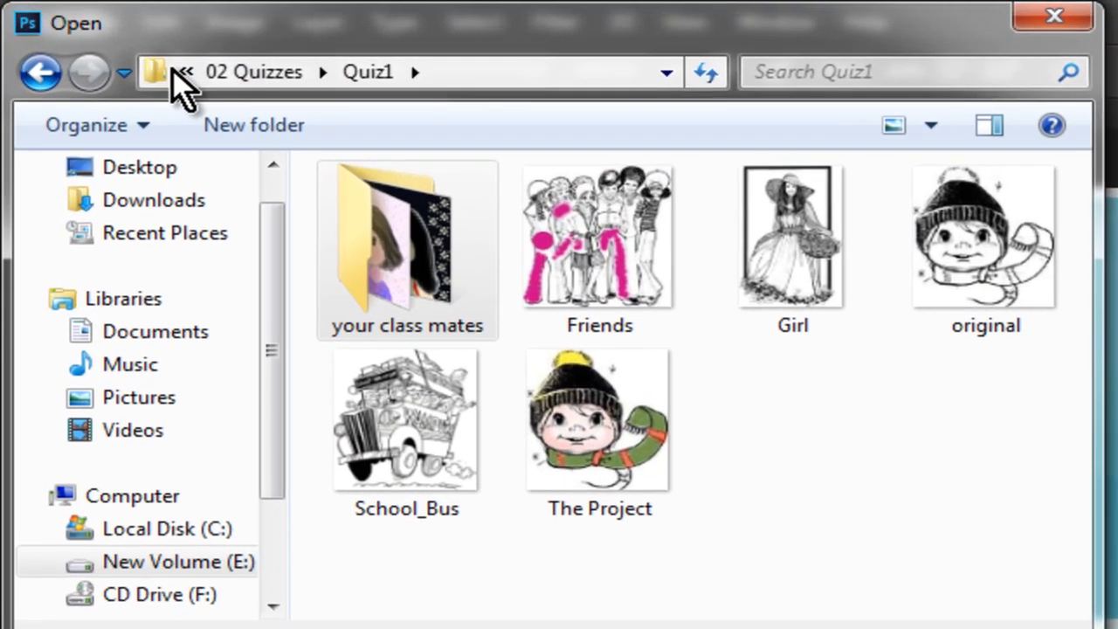
click(86, 37)
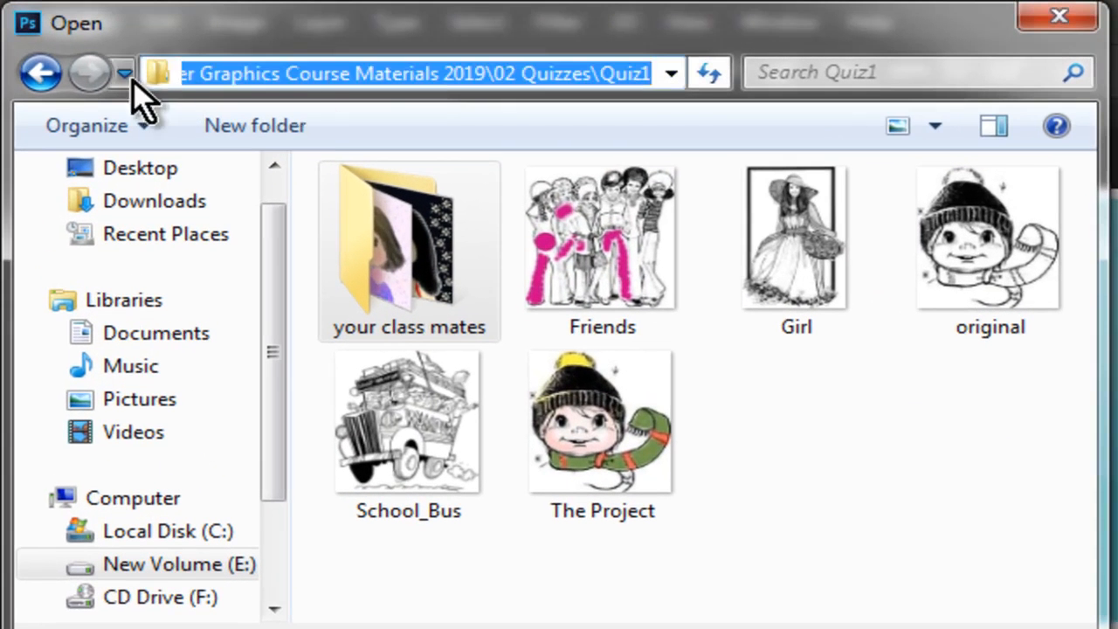
click(450, 77)
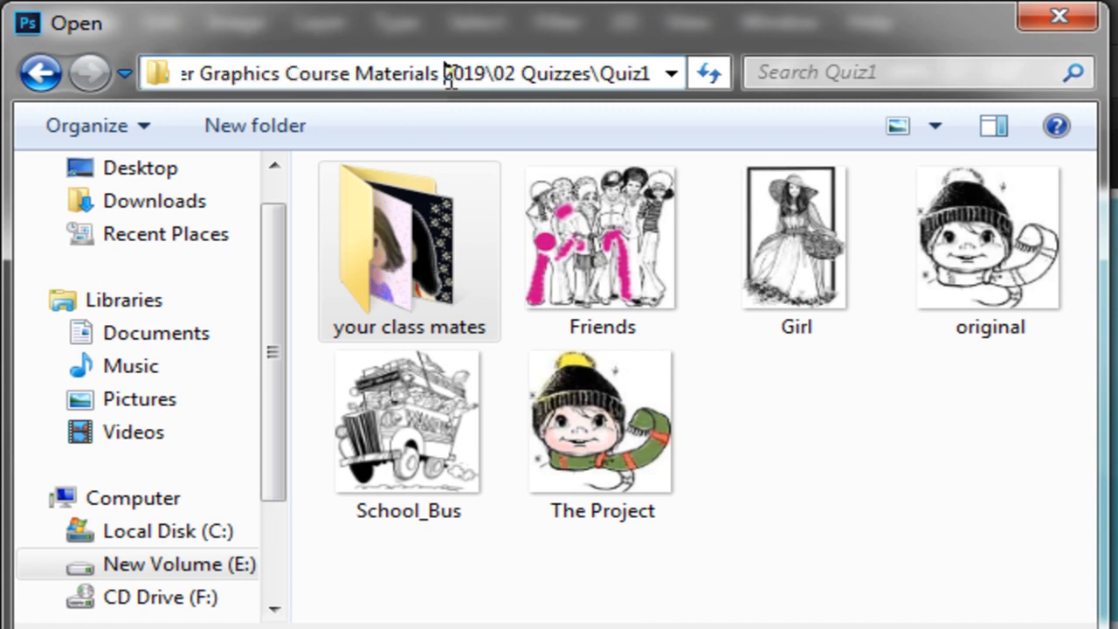
click(671, 73)
click(568, 105)
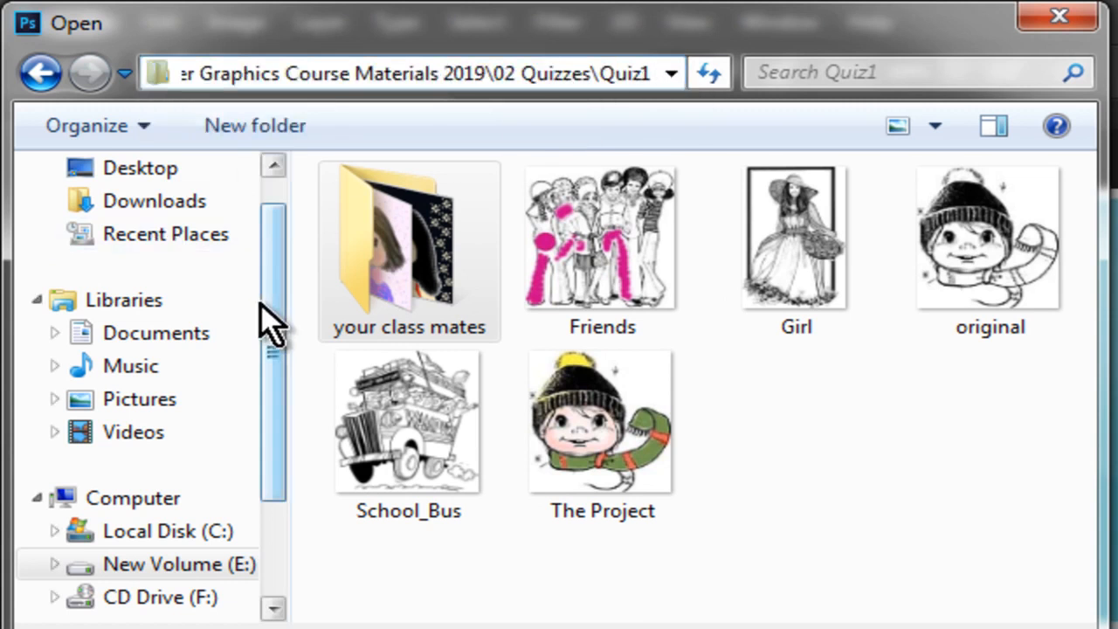
click(158, 73)
click(907, 522)
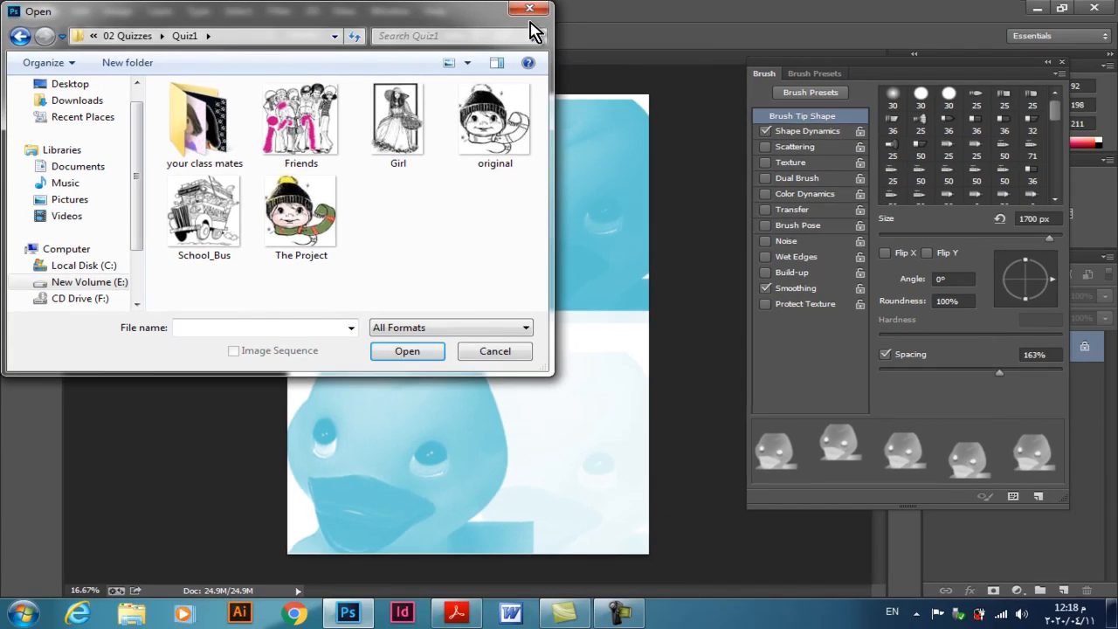
click(535, 16)
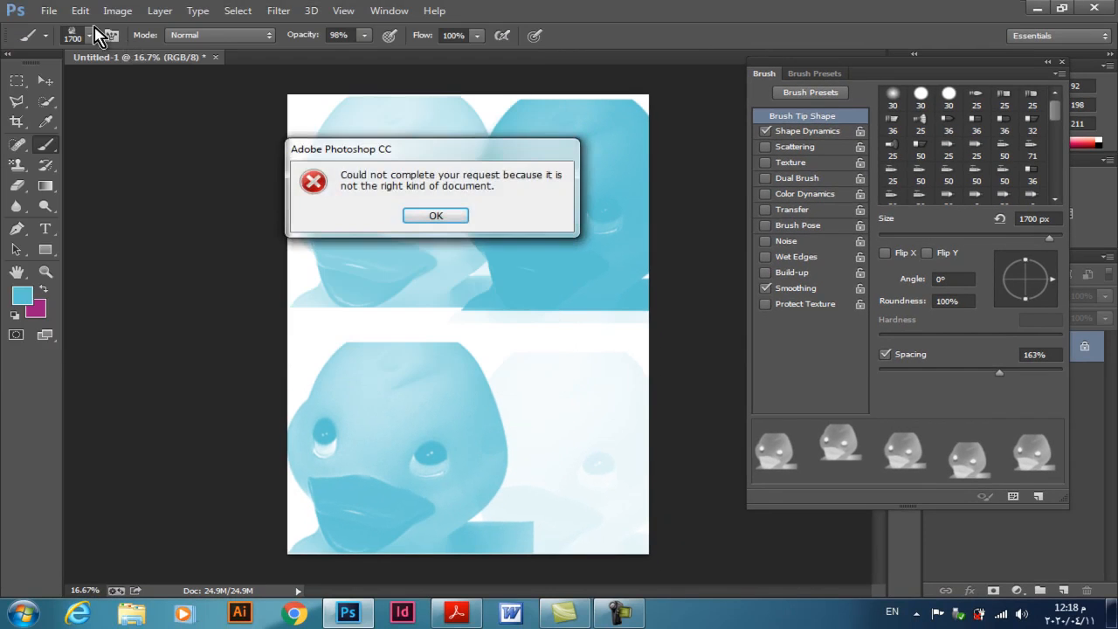
click(436, 216)
- Start opening a file and browse through Computer Graphics Course Materials 2019 and 01 Images to the 01 Process Images folder
click(49, 10)
click(77, 43)
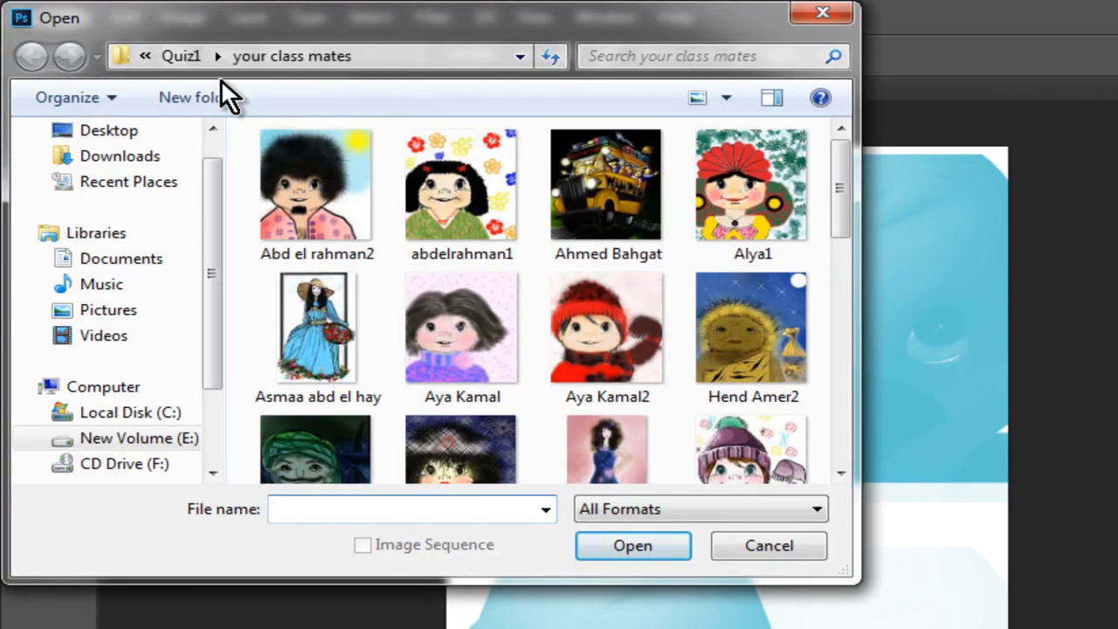
click(185, 54)
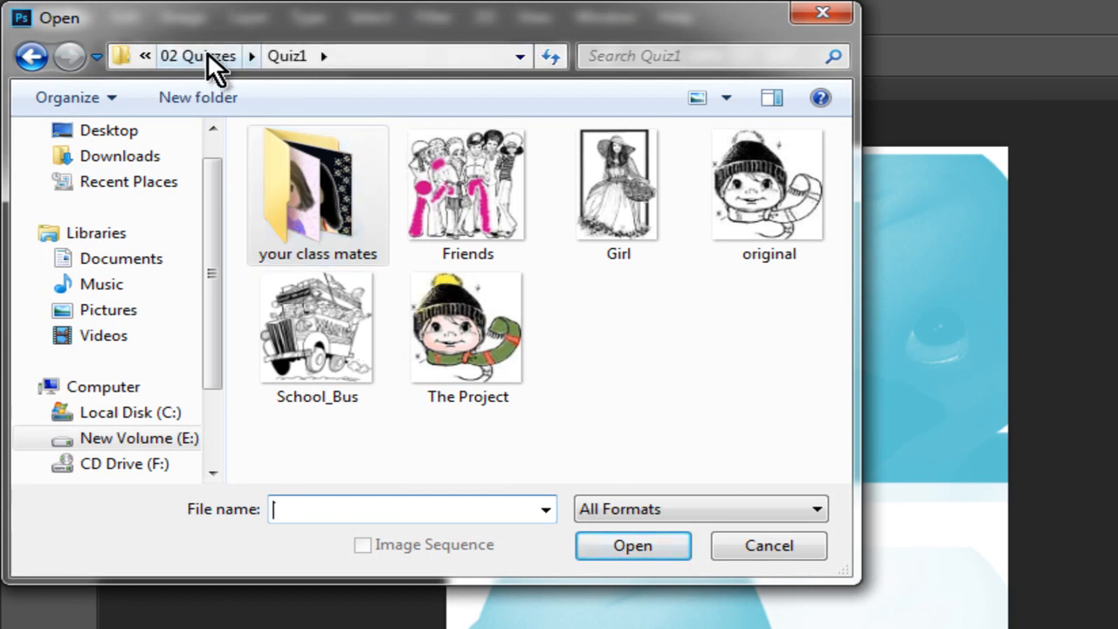
click(146, 53)
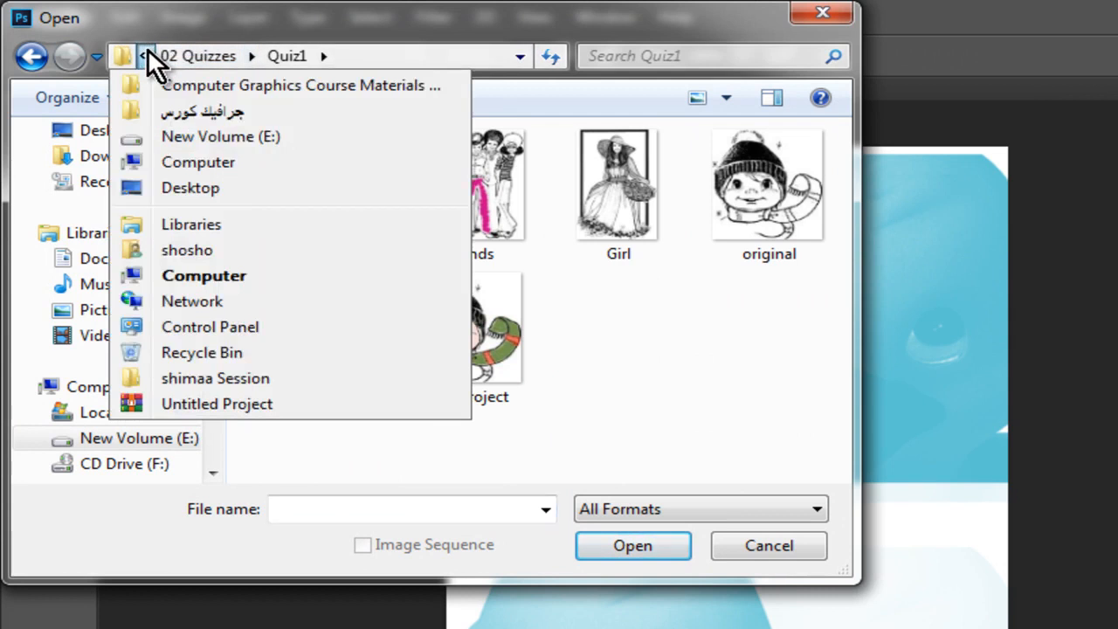
click(220, 113)
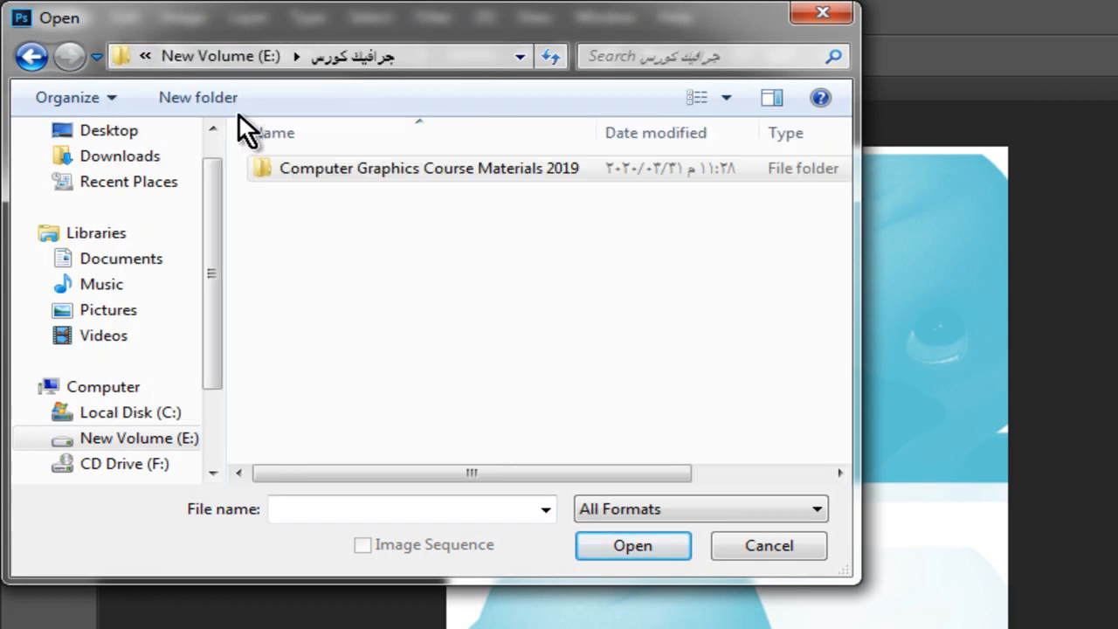
double_click(388, 168)
double_click(342, 171)
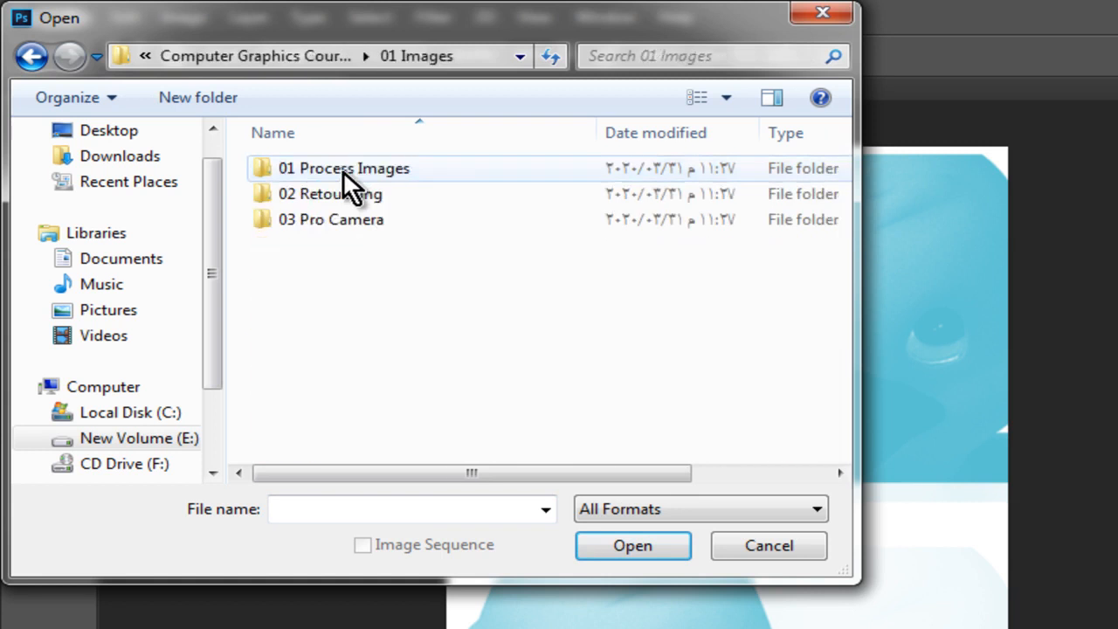
double_click(381, 168)
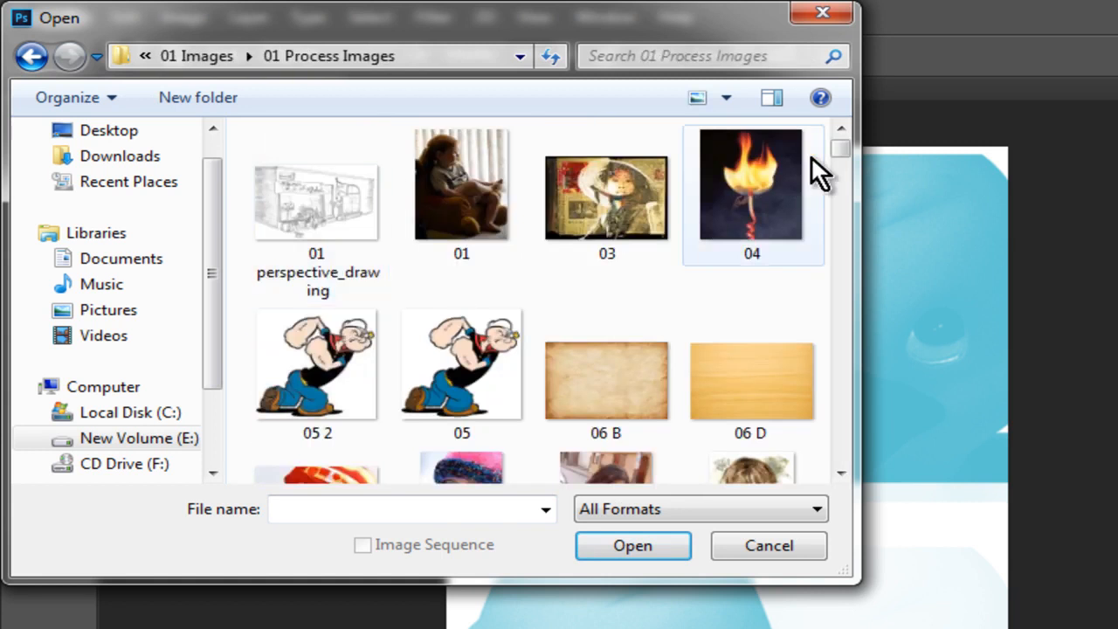
- Find and open the red apple picture Gerald_G_Simple_Fruit_(FF_Menu)_5.png
drag(839, 148, 847, 158)
drag(849, 192, 859, 399)
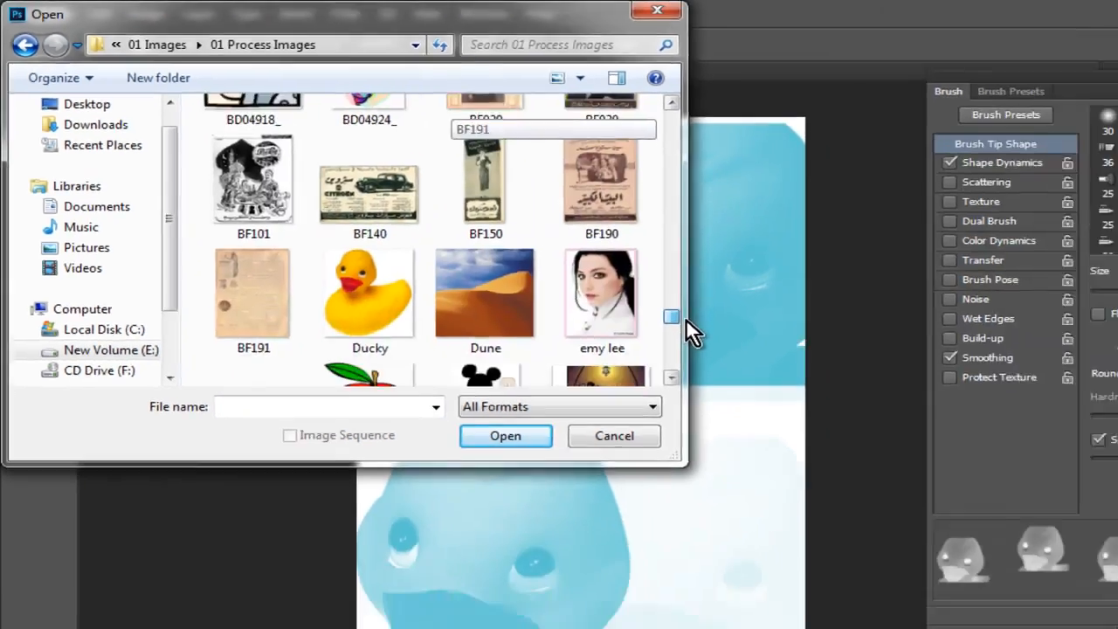
drag(686, 318, 688, 336)
double_click(377, 218)
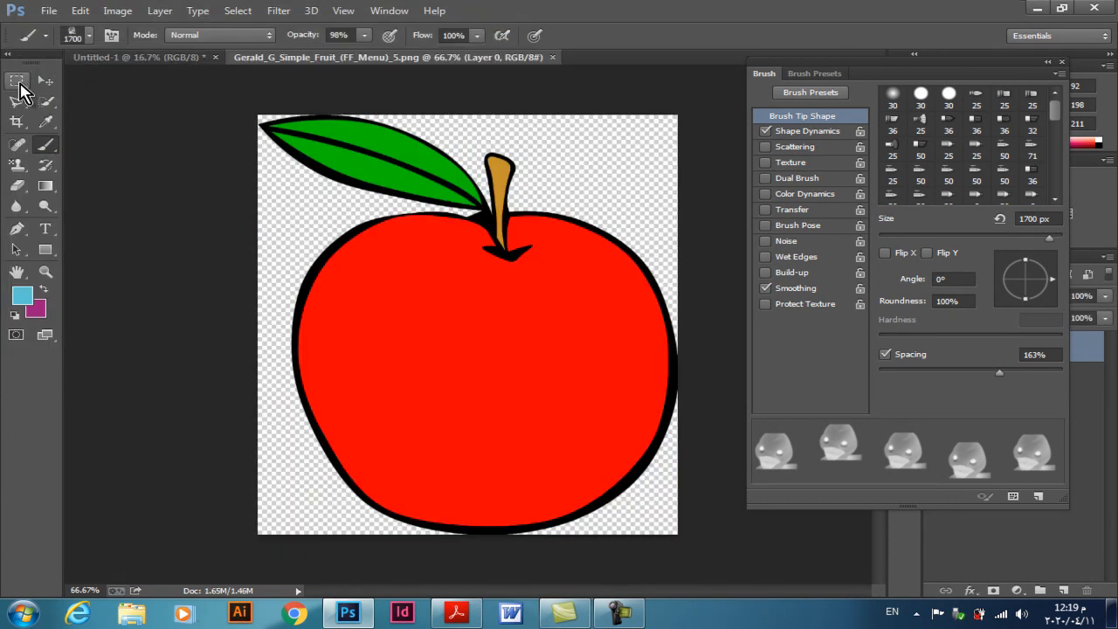
- Select most of the apple with a rectangular marquee, define it as a brush preset named 12, and close the apple image
click(17, 79)
drag(292, 141, 666, 520)
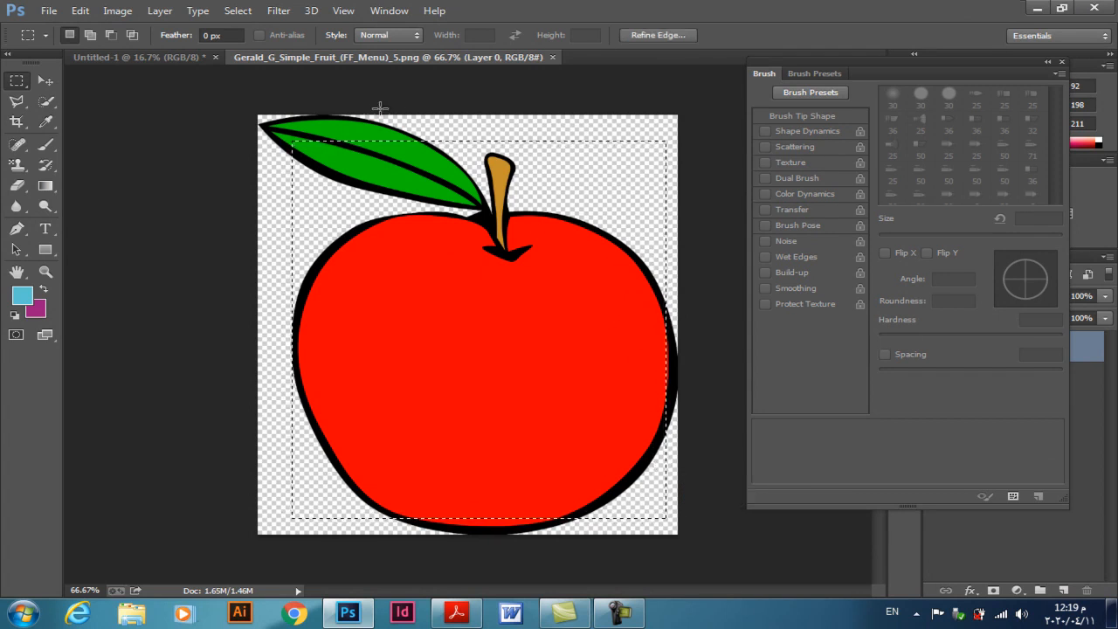
click(80, 12)
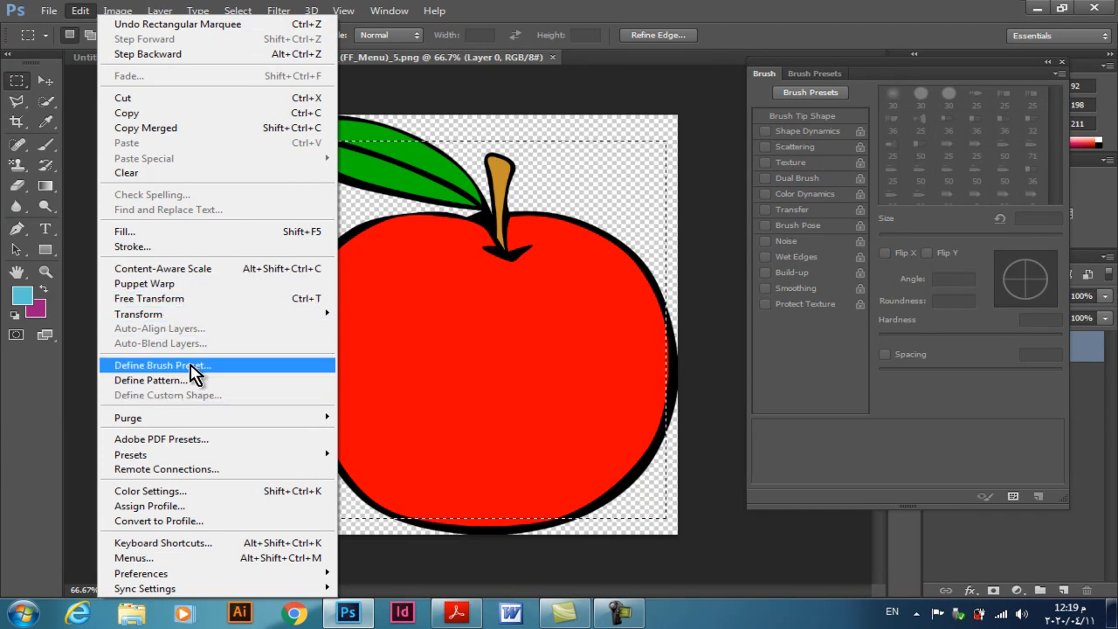
click(193, 367)
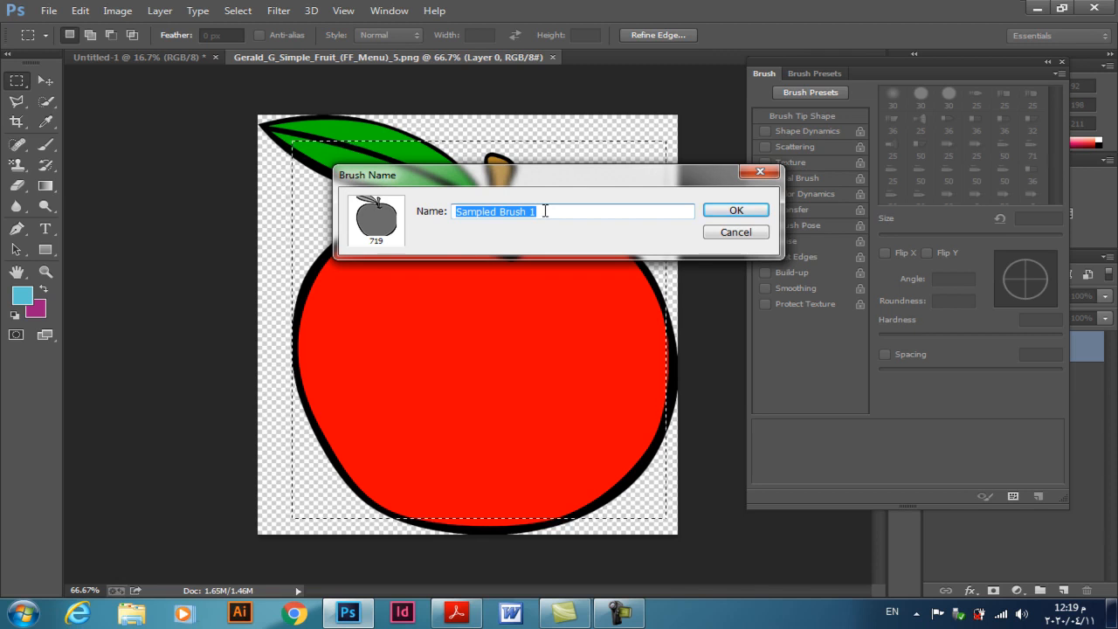
text(12)
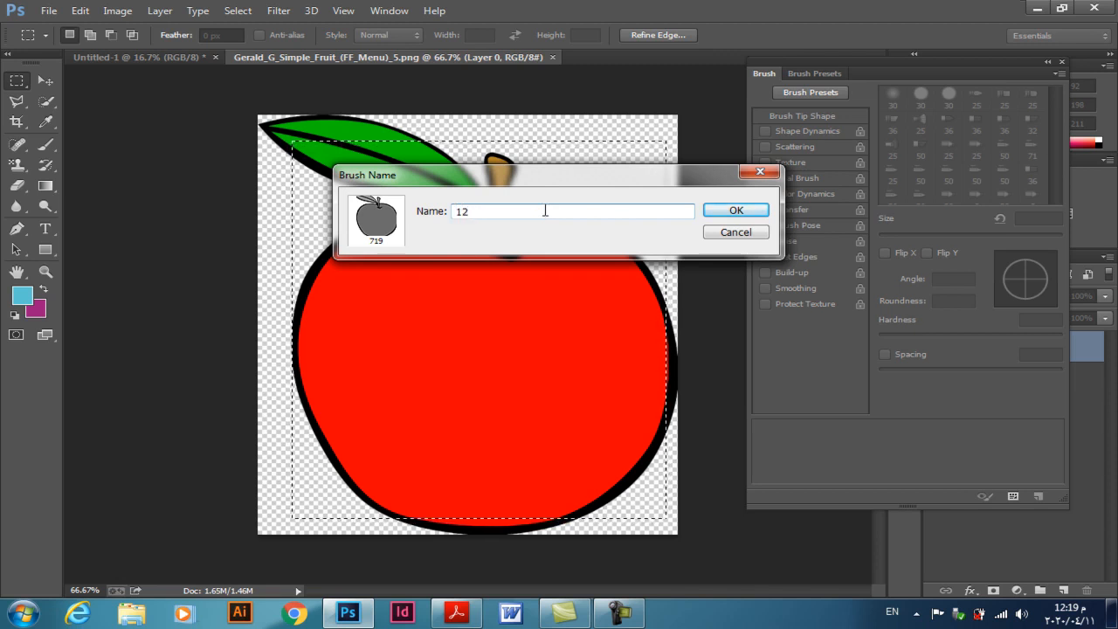
click(736, 210)
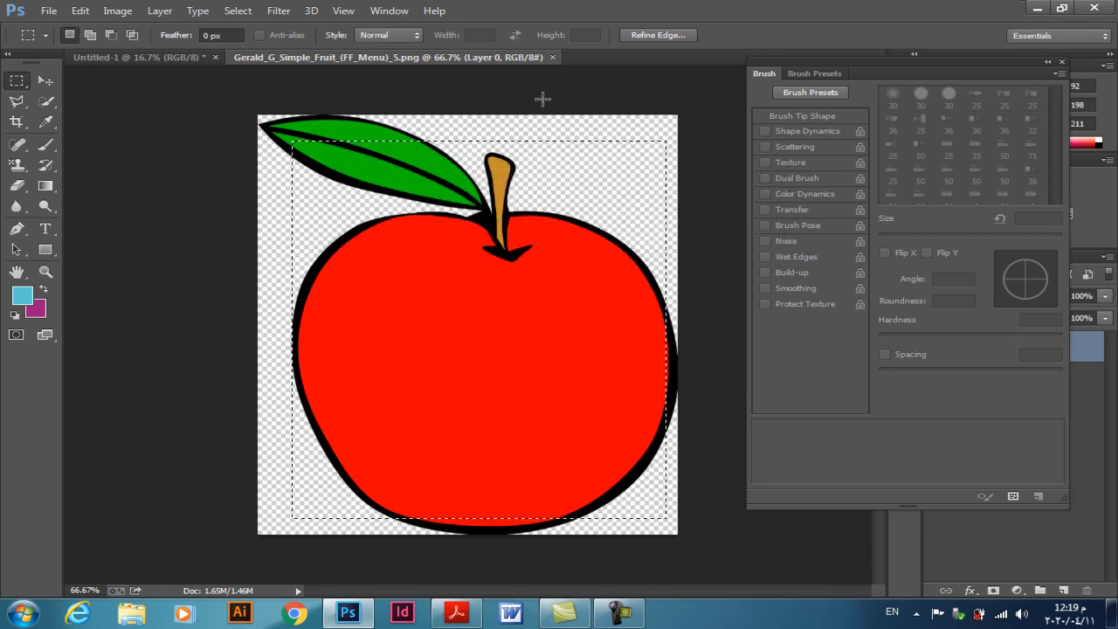
click(552, 58)
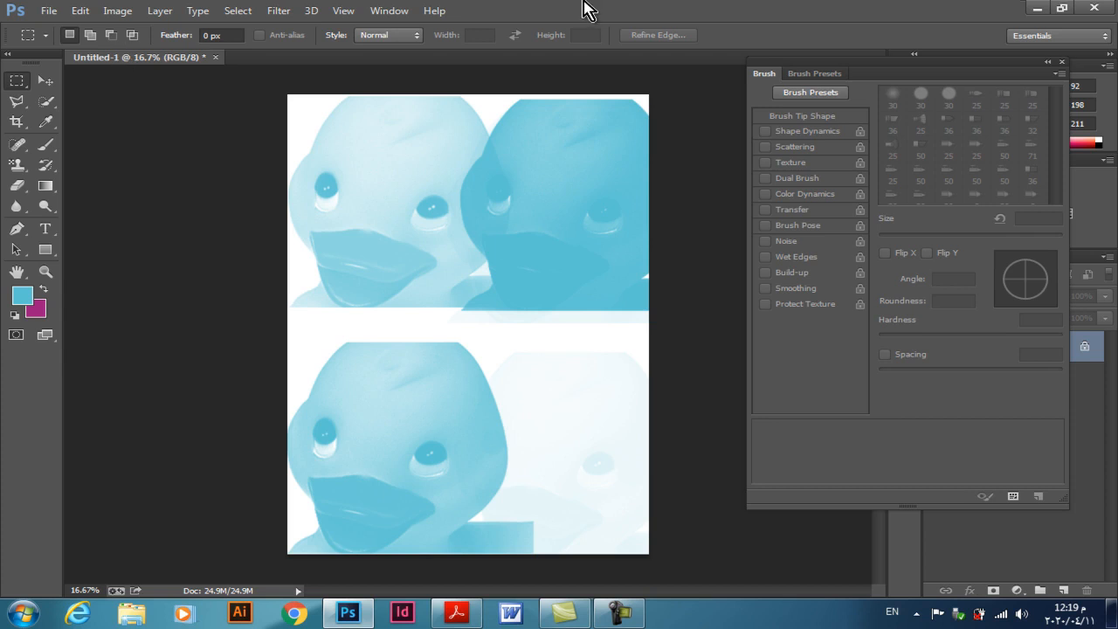
- Activate the Brush tool, reopen its brush settings and choose the 749 px apple tip, keeping its name
click(1062, 62)
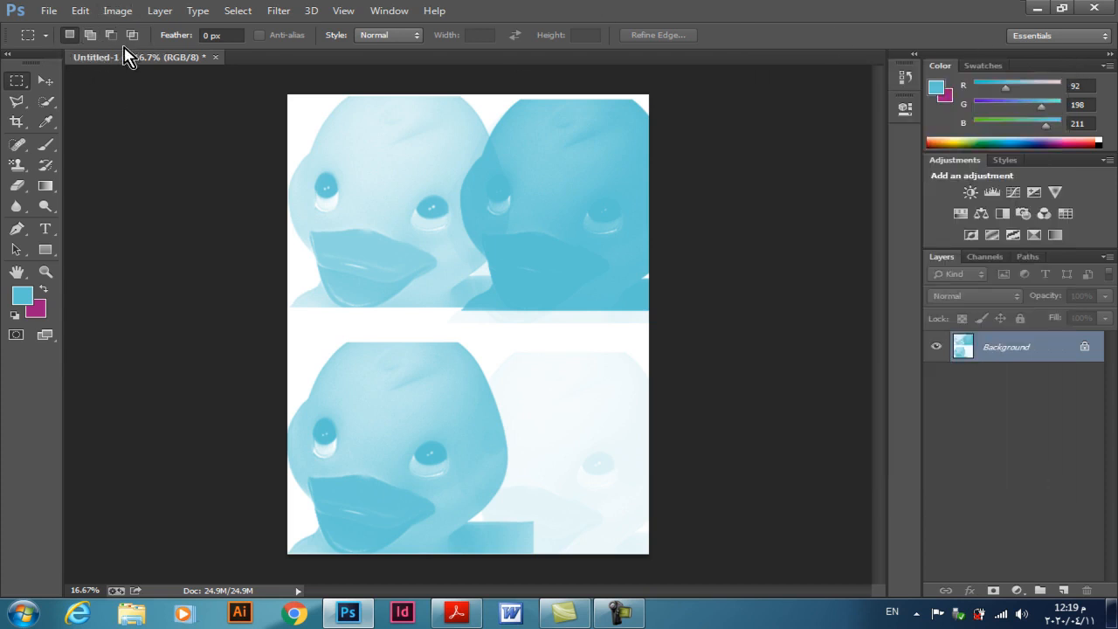
click(45, 146)
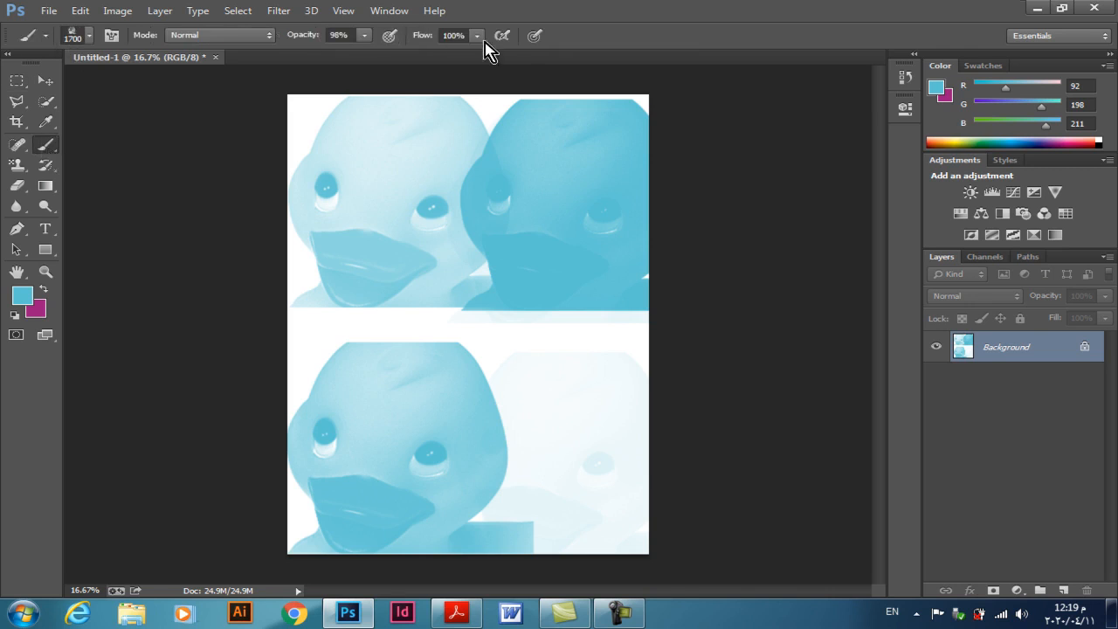
click(114, 36)
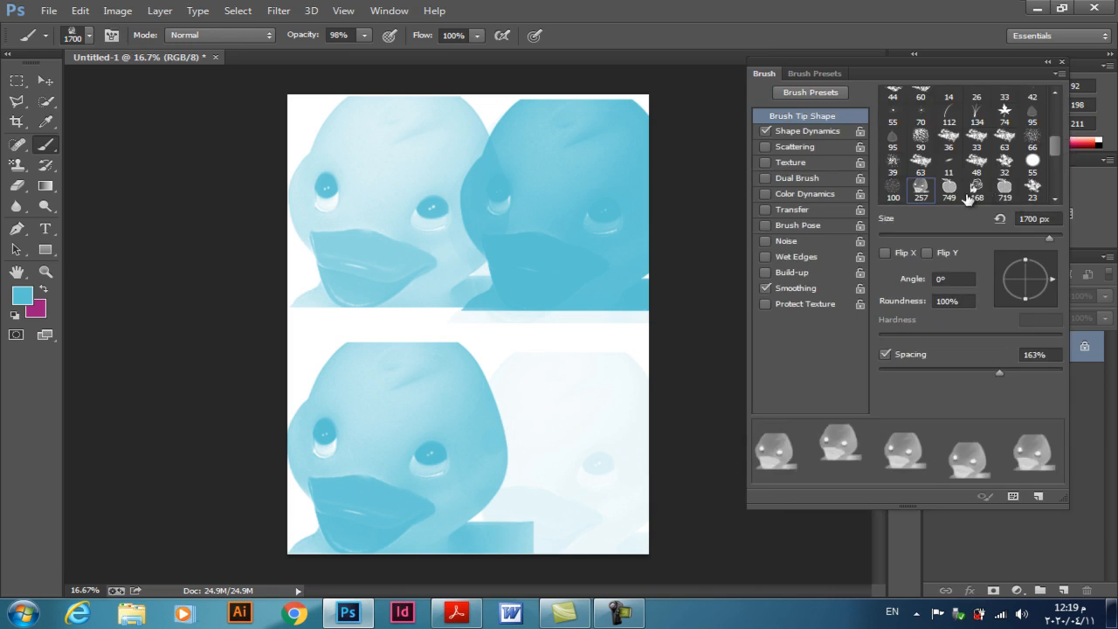
double_click(949, 187)
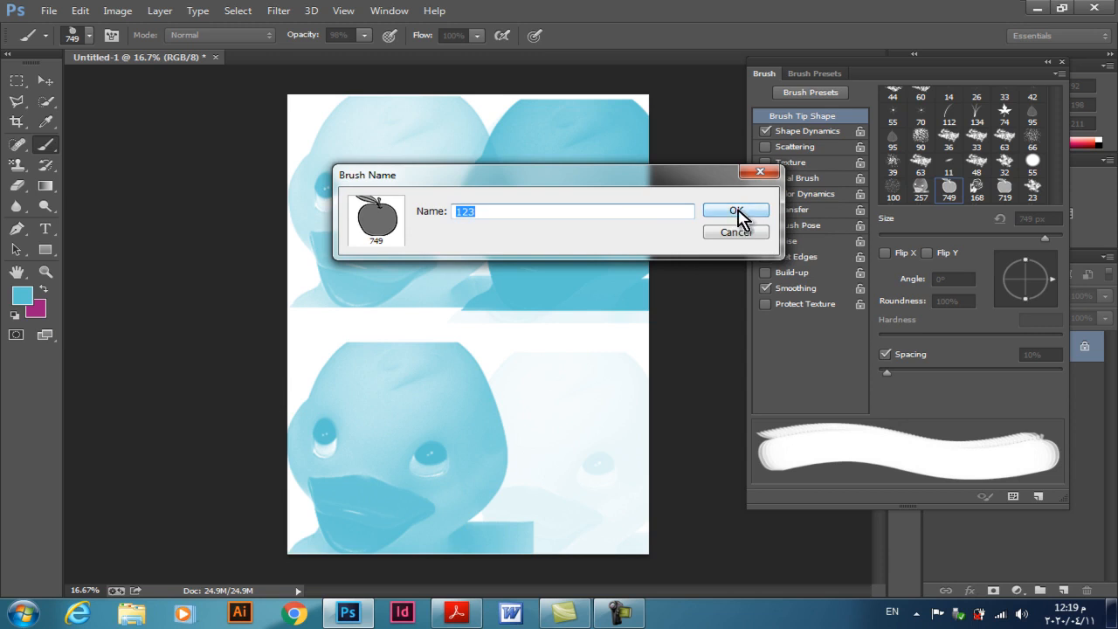
click(764, 179)
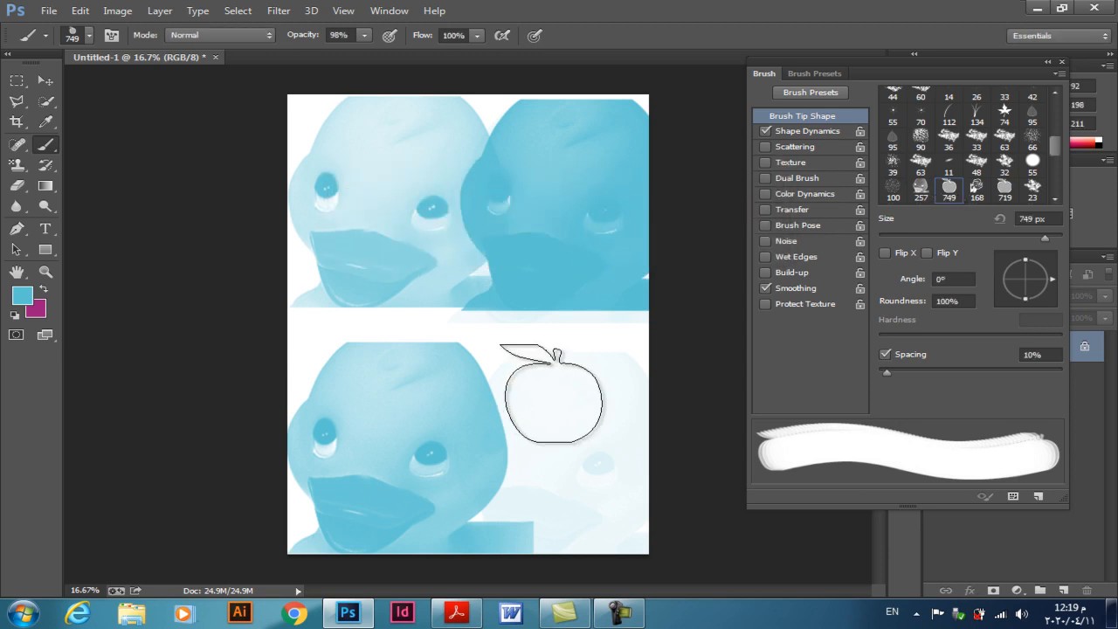
- Set the foreground colour to a strong red and stamp two apples, one above the other, over the faint duck in the lower right
click(24, 294)
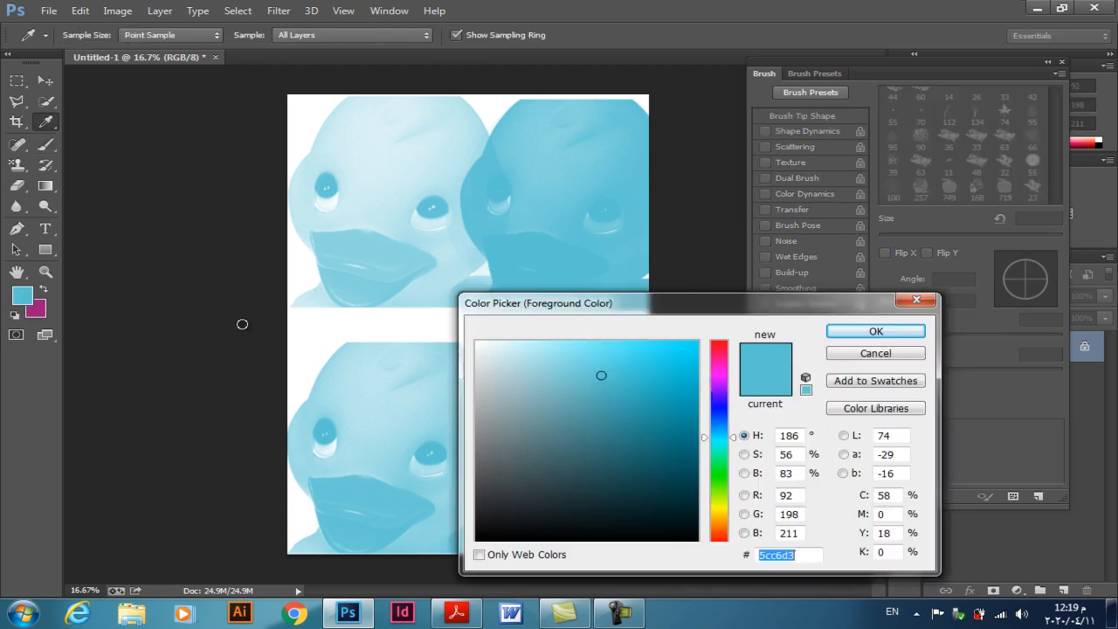
click(721, 353)
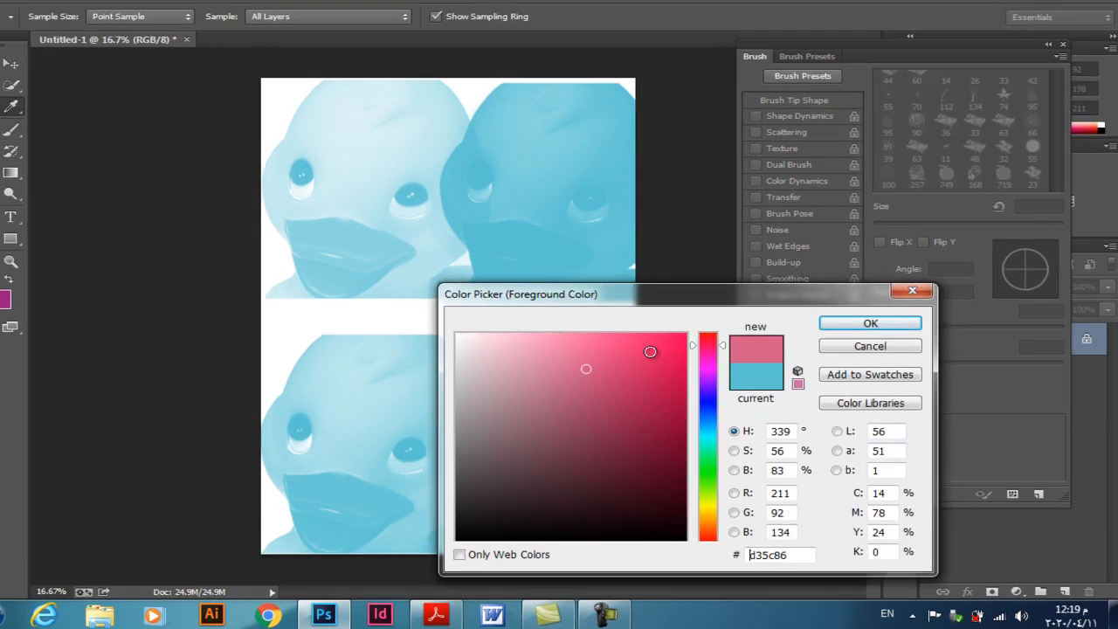
click(682, 361)
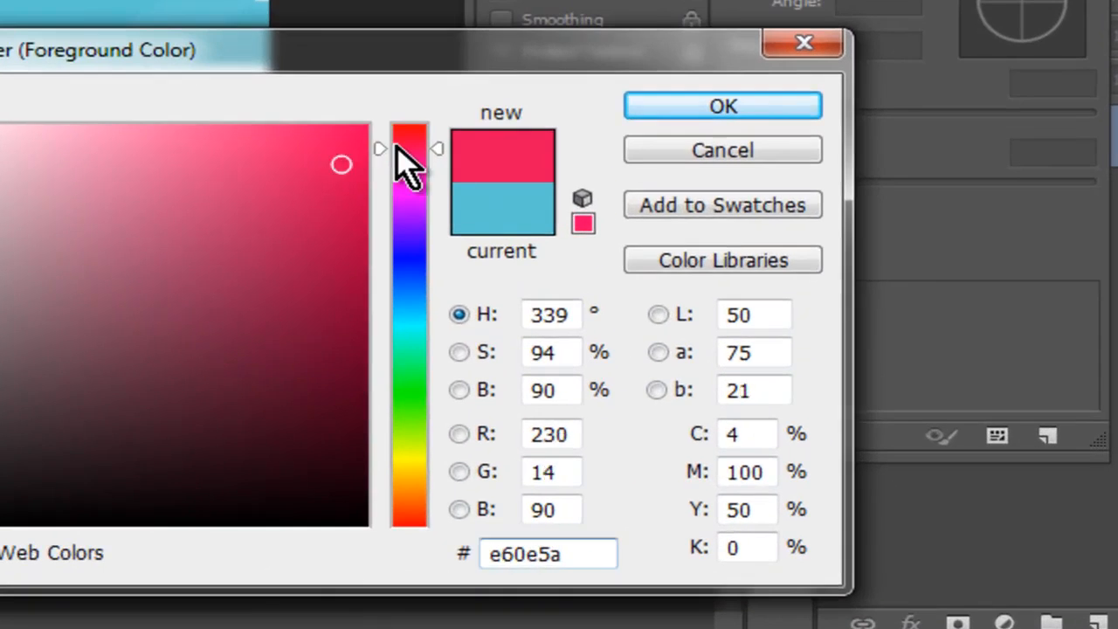
click(478, 181)
click(389, 240)
click(695, 103)
click(74, 200)
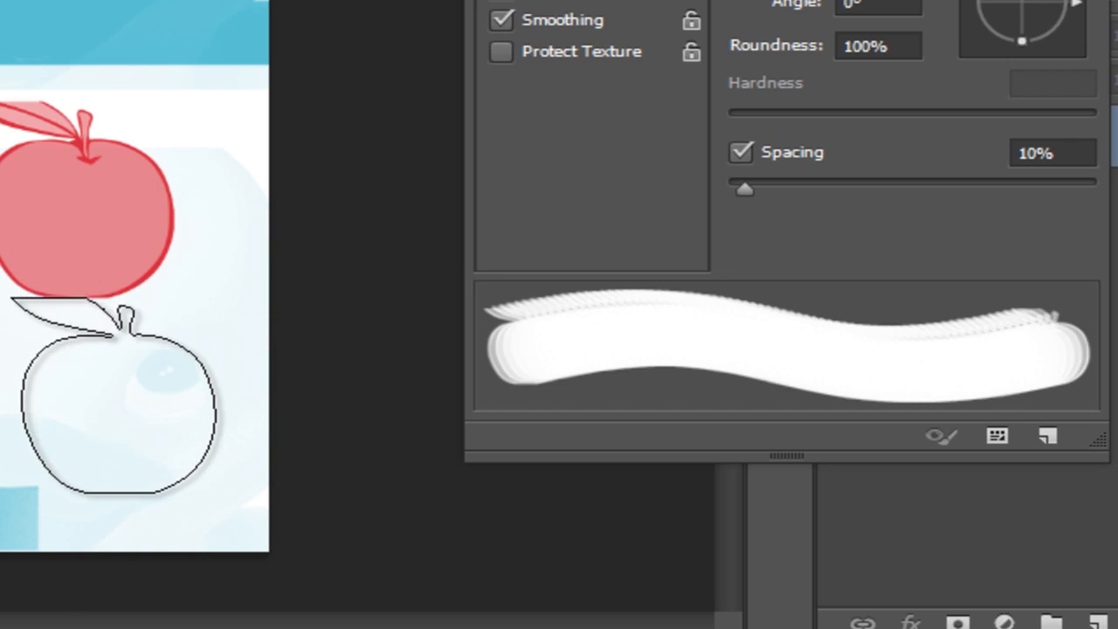
click(118, 411)
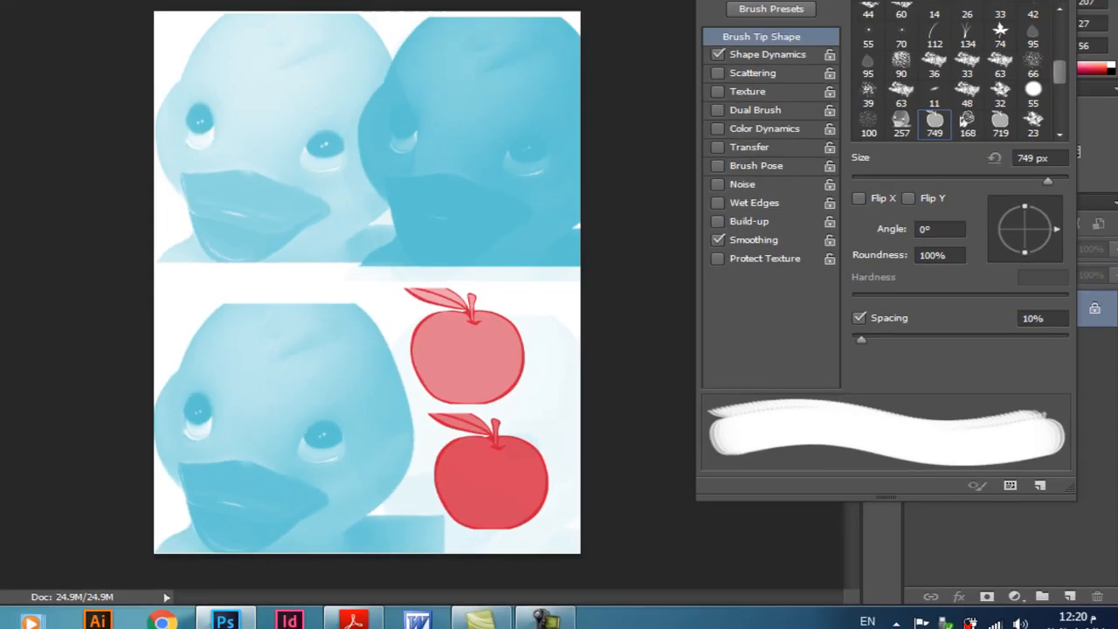
- Open the Girl line drawing from the Quiz1 folder inside 02 Quizzes of the Computer Graphics Course Materials 2019
click(49, 10)
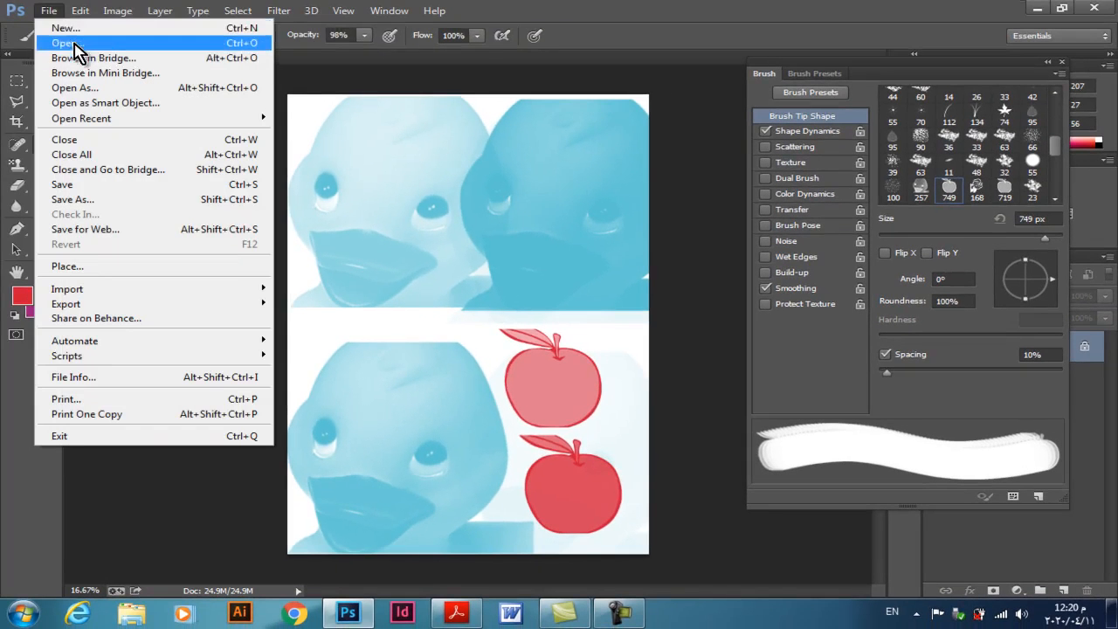
click(72, 43)
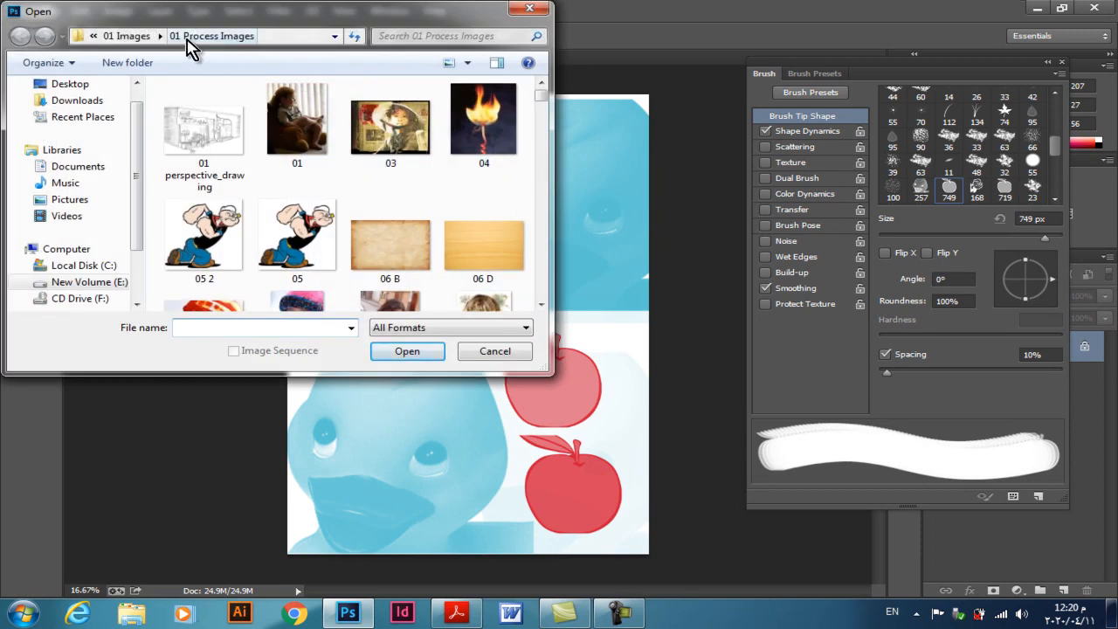
click(94, 36)
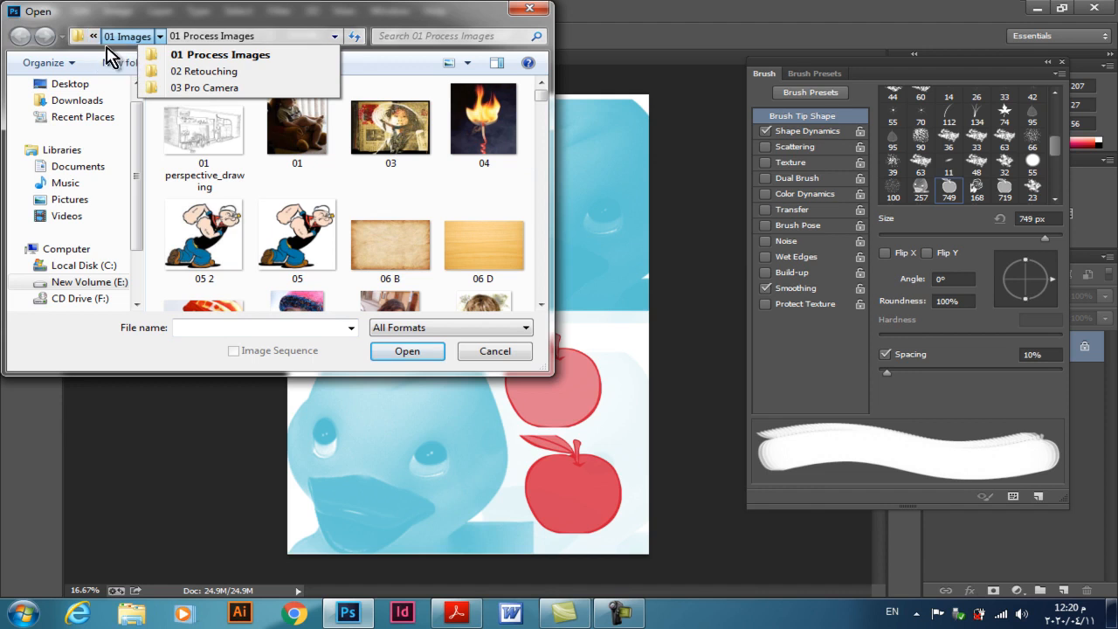
click(113, 72)
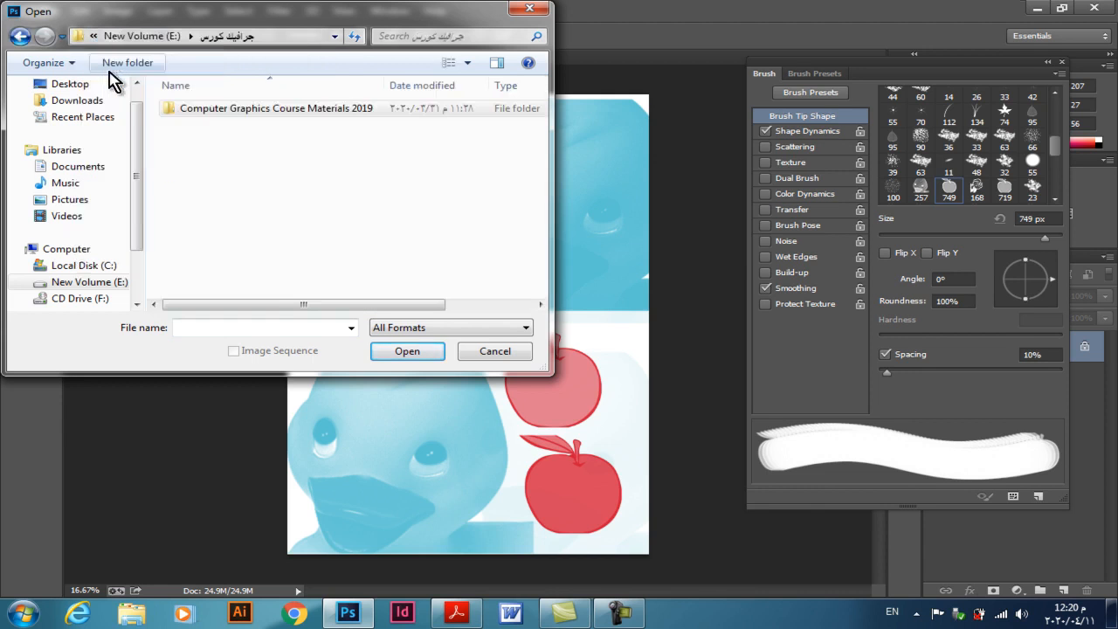
double_click(252, 109)
double_click(214, 125)
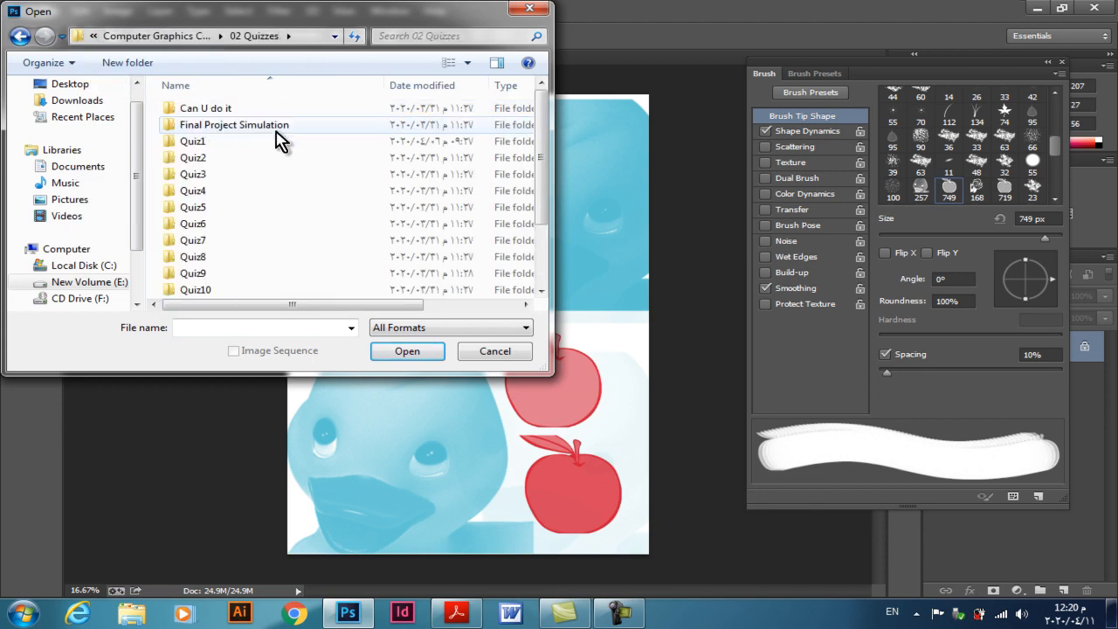
double_click(210, 143)
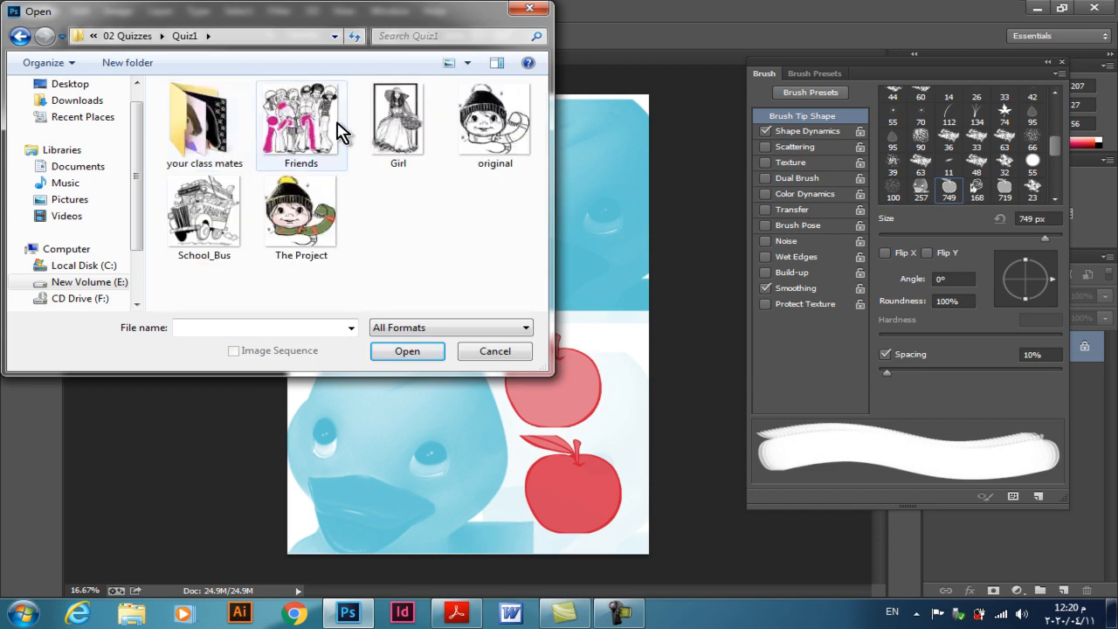
double_click(395, 128)
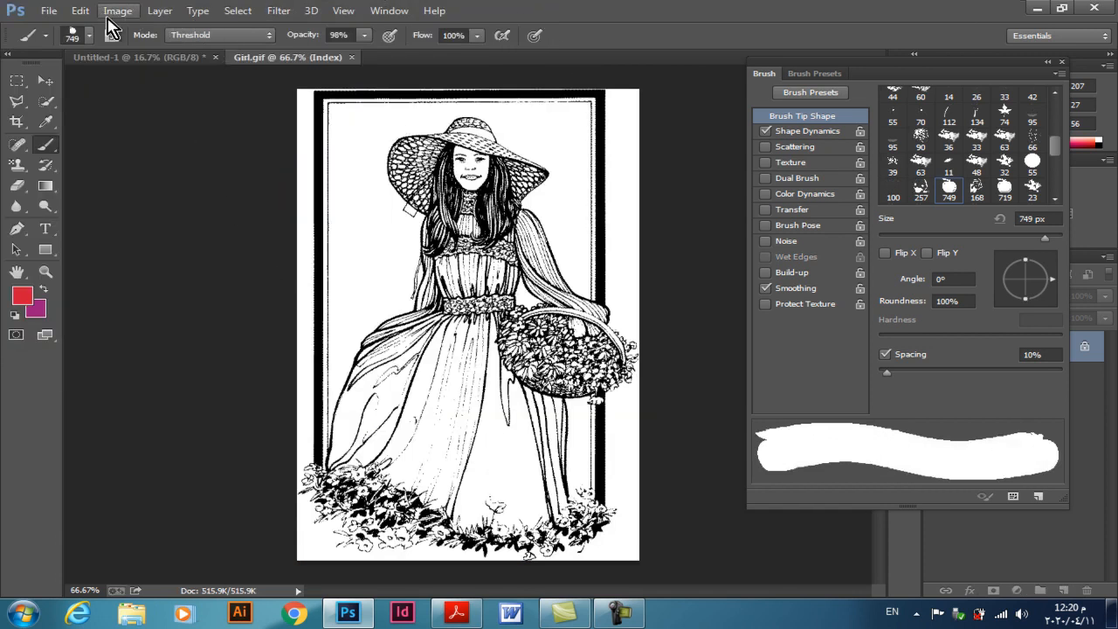
- Convert the Girl image from Indexed Color to RGB Color mode
click(119, 18)
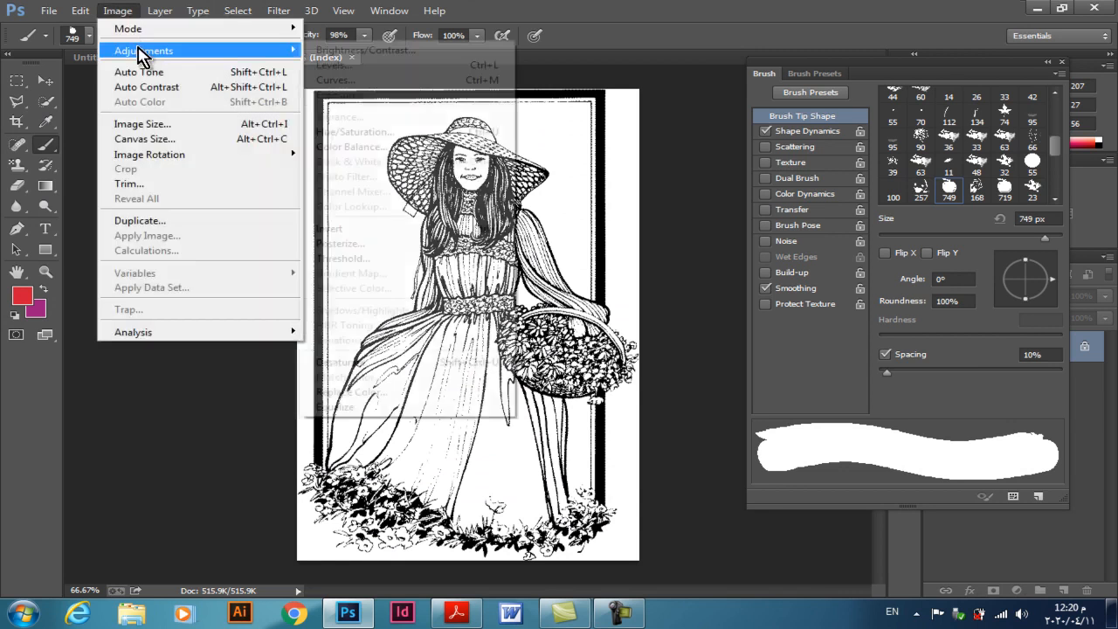
mouse_move(273, 36)
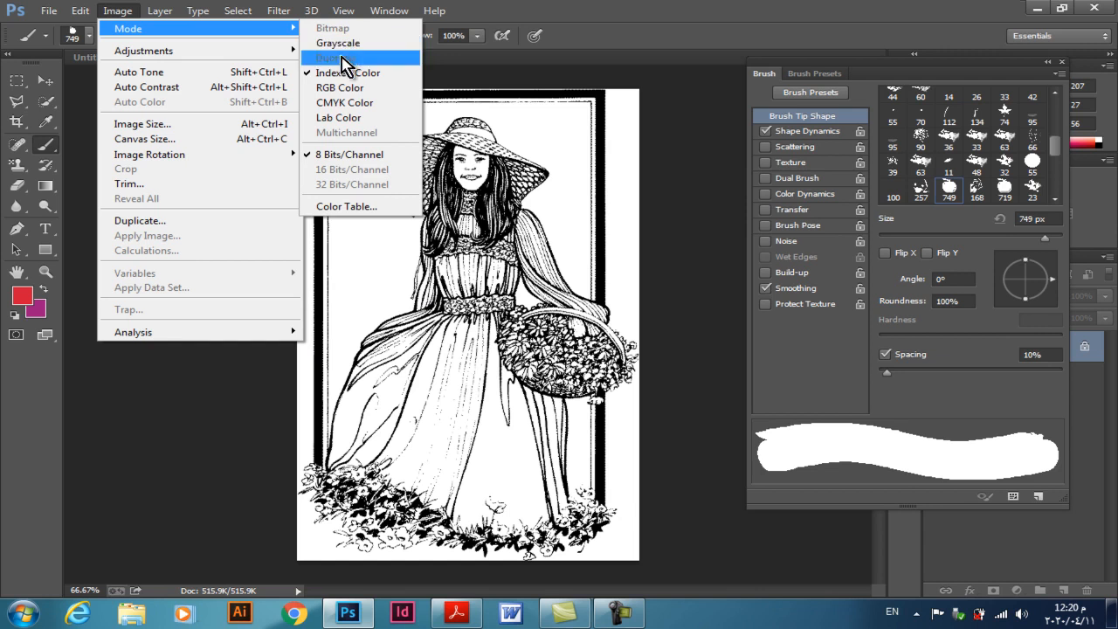
click(348, 88)
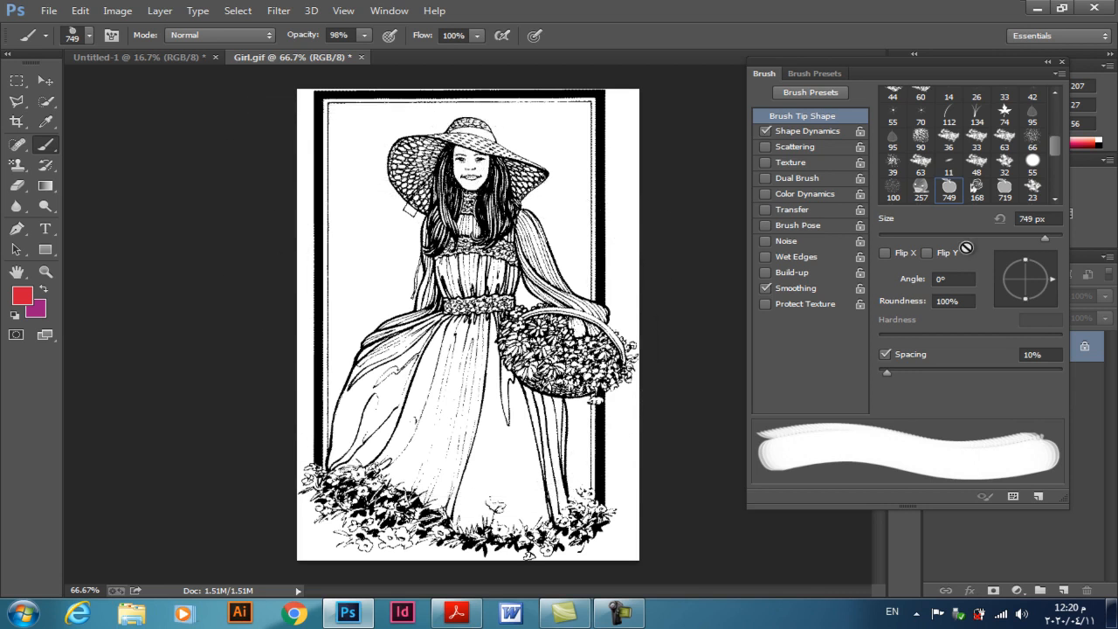
- Choose the hard round 55 px brush tip, increase its spacing, and close the brush settings
click(1034, 161)
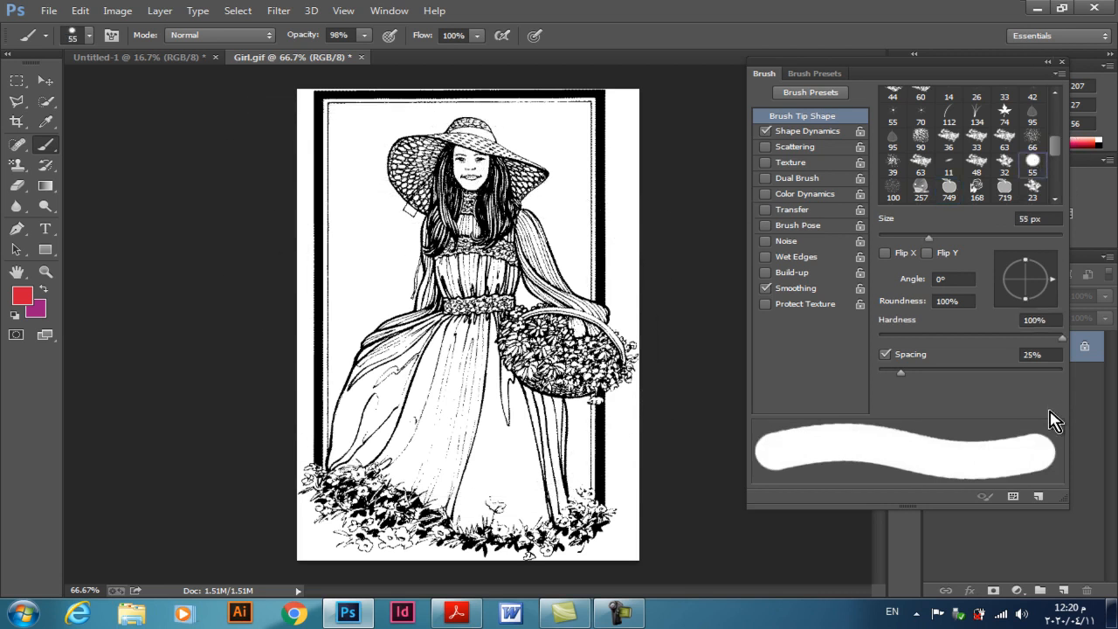
drag(907, 374, 976, 373)
click(1062, 62)
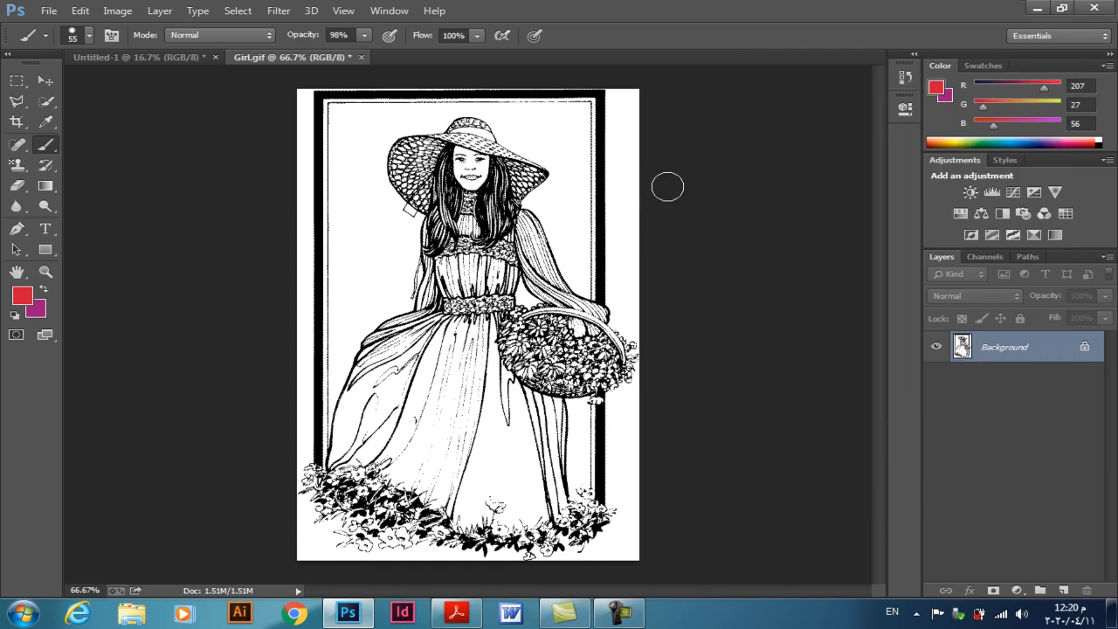
- Set the foreground colour to purple 991dbd and paint over most of the girl's skirt with the brush
click(23, 297)
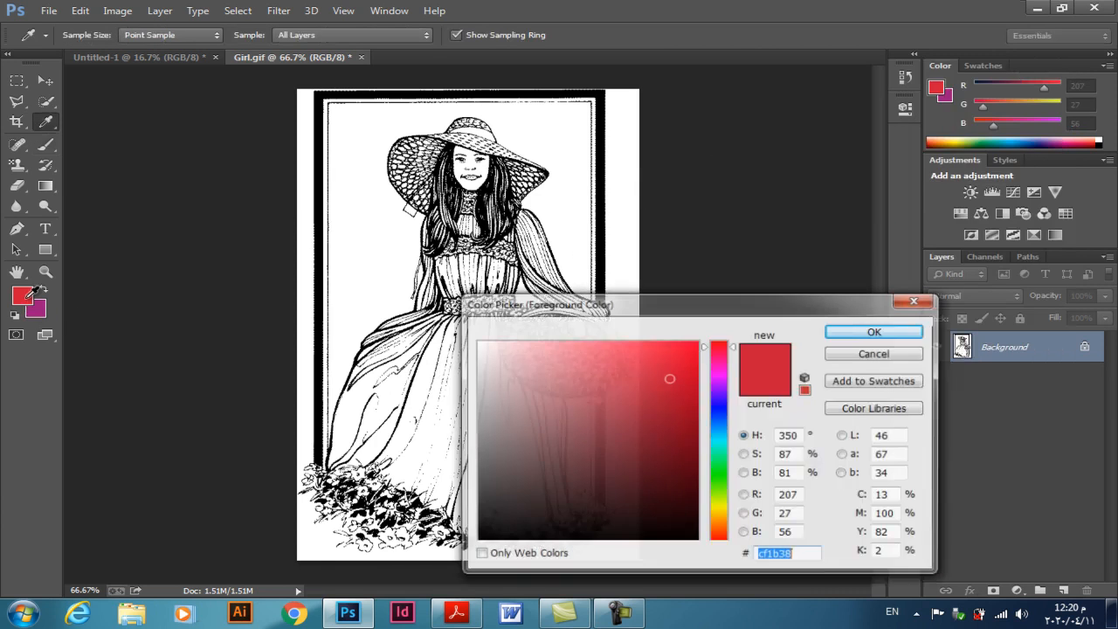
click(719, 383)
click(664, 392)
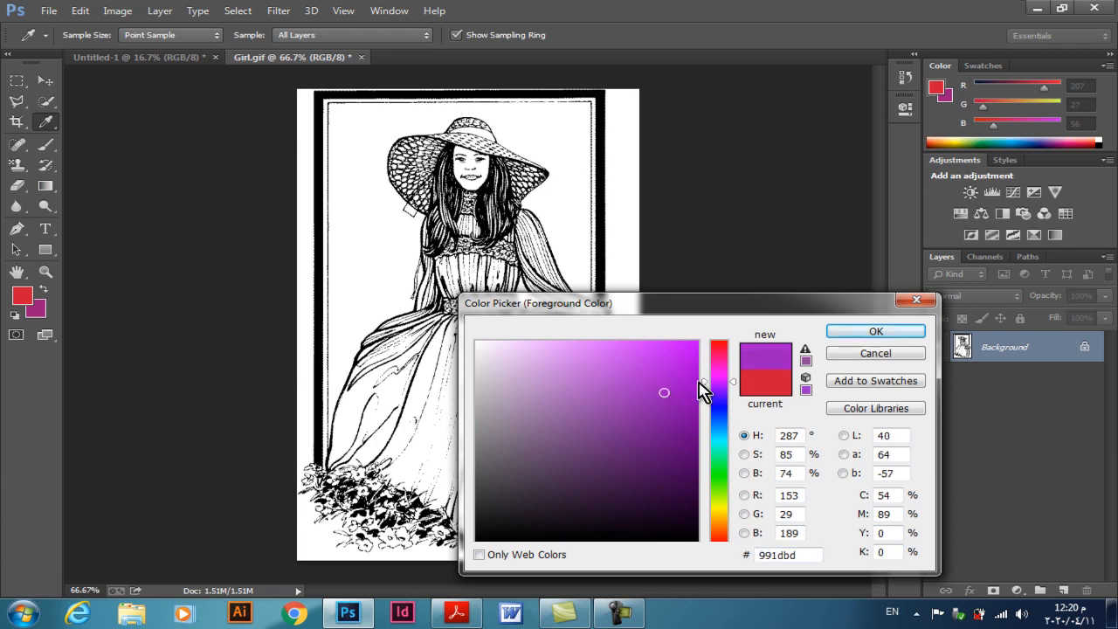
click(847, 332)
mouse_move(420, 352)
mouse_down()
mouse_move(364, 435)
mouse_move(367, 388)
mouse_move(350, 437)
mouse_move(355, 402)
mouse_move(358, 430)
mouse_move(404, 401)
mouse_move(412, 418)
mouse_move(445, 353)
mouse_move(425, 422)
mouse_move(417, 352)
mouse_move(407, 421)
mouse_move(458, 431)
mouse_move(467, 415)
mouse_move(448, 382)
mouse_move(485, 450)
mouse_move(465, 419)
mouse_move(419, 442)
mouse_move(432, 472)
mouse_move(400, 433)
mouse_move(418, 472)
mouse_move(399, 459)
mouse_move(481, 501)
mouse_move(446, 464)
mouse_move(535, 465)
mouse_move(512, 427)
mouse_move(469, 422)
mouse_move(493, 412)
mouse_move(455, 370)
mouse_move(424, 395)
mouse_move(420, 346)
mouse_move(384, 370)
mouse_move(395, 341)
mouse_move(378, 357)
mouse_move(357, 430)
mouse_move(407, 465)
mouse_move(358, 408)
mouse_move(395, 444)
mouse_move(344, 453)
mouse_move(469, 499)
mouse_move(420, 469)
mouse_move(480, 506)
mouse_move(452, 500)
mouse_move(521, 518)
mouse_move(529, 492)
mouse_move(504, 507)
mouse_move(547, 495)
mouse_move(550, 454)
mouse_move(572, 476)
mouse_move(546, 485)
mouse_up()
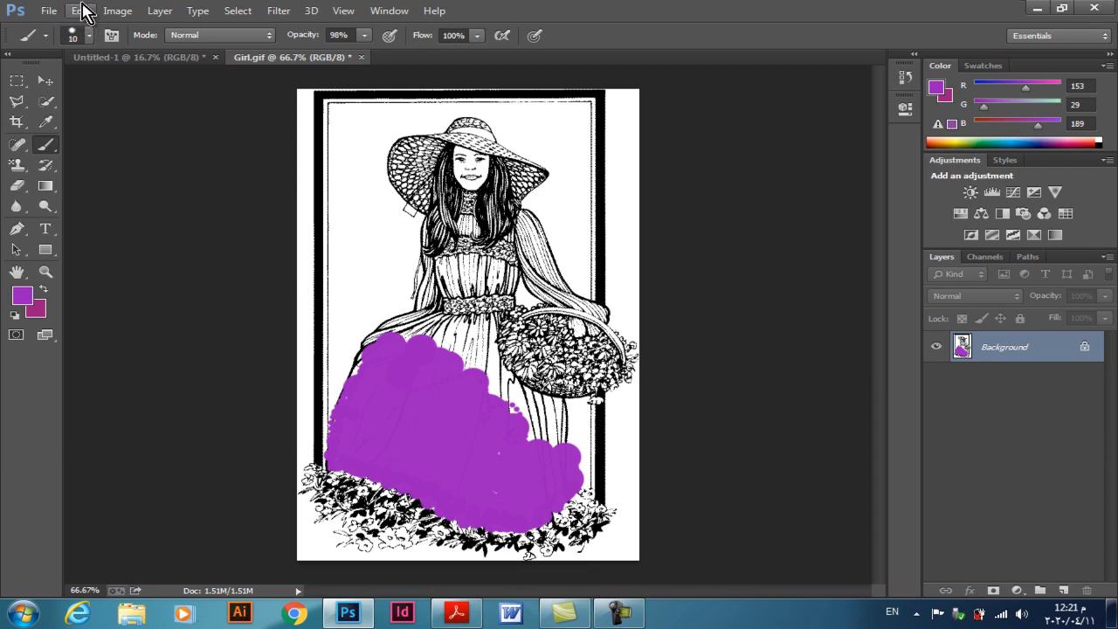
- Open a classmate's coloured version of the girl drawing, with blue dress and brown house, from the your class mates folder
click(54, 11)
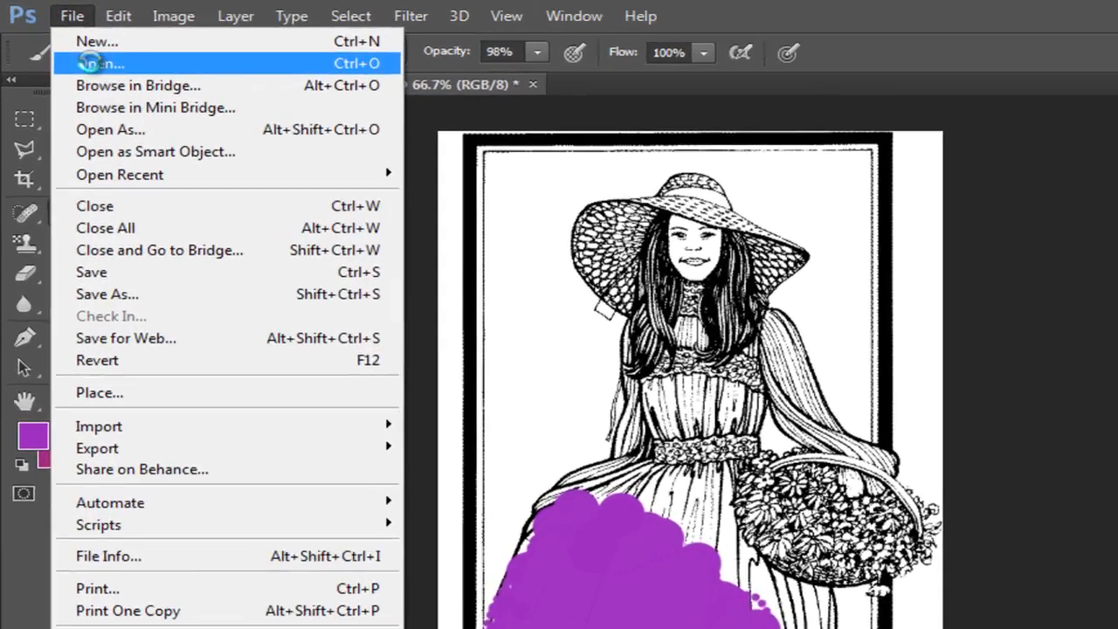
click(67, 43)
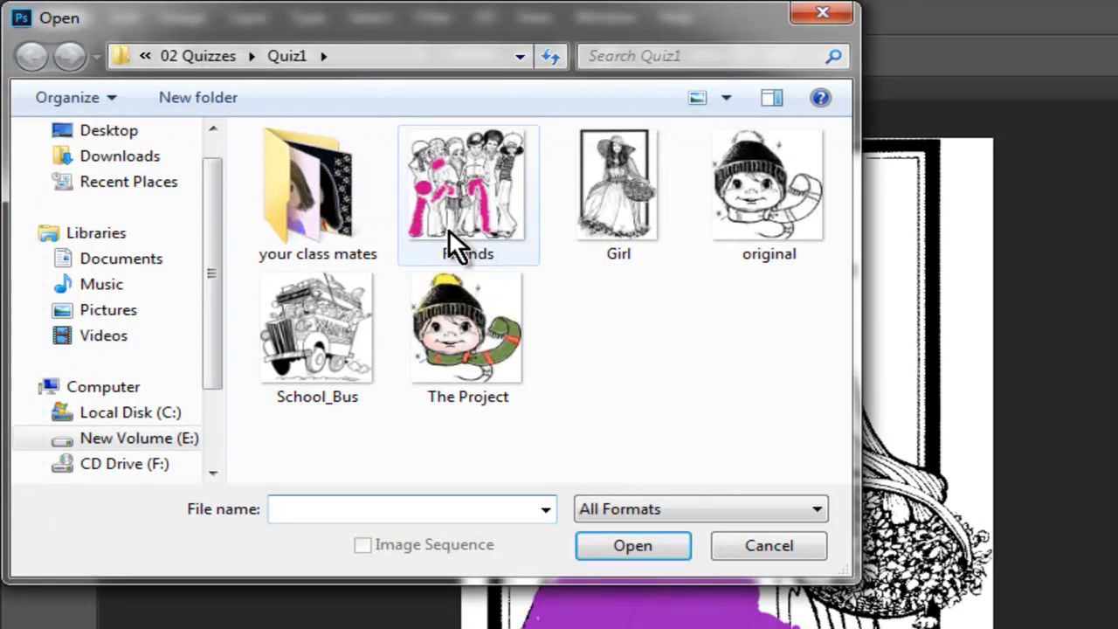
double_click(298, 217)
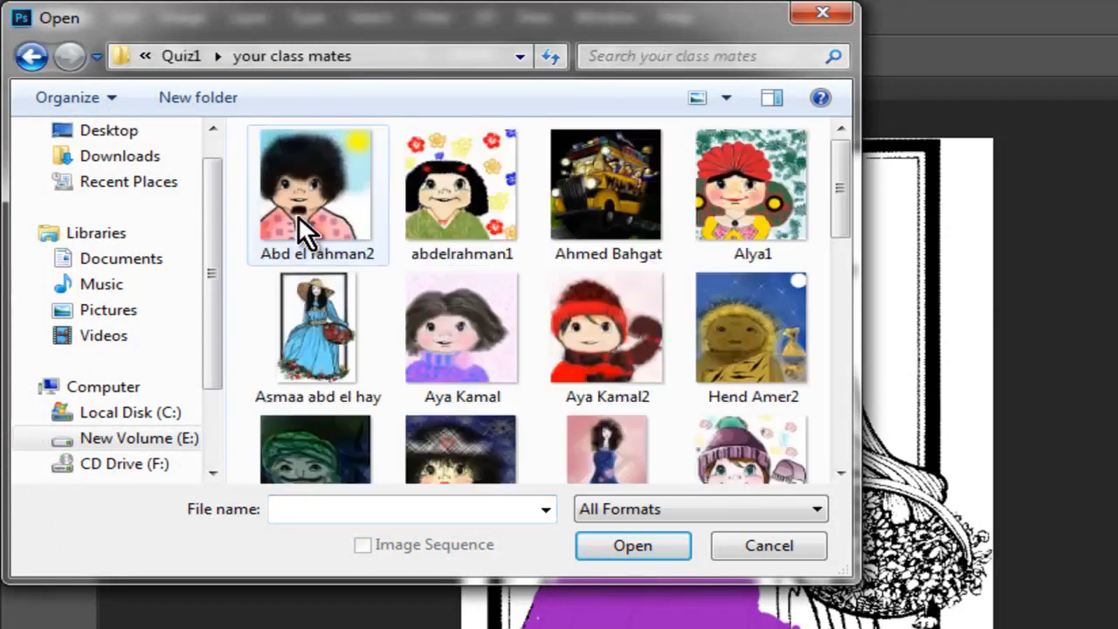
drag(835, 218, 861, 357)
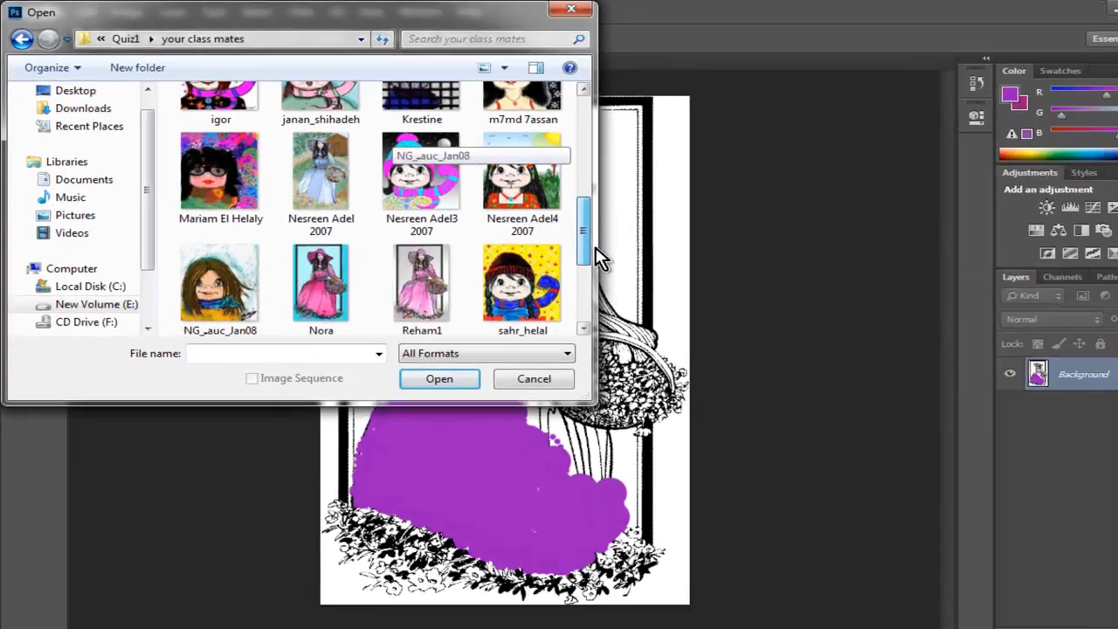
double_click(321, 171)
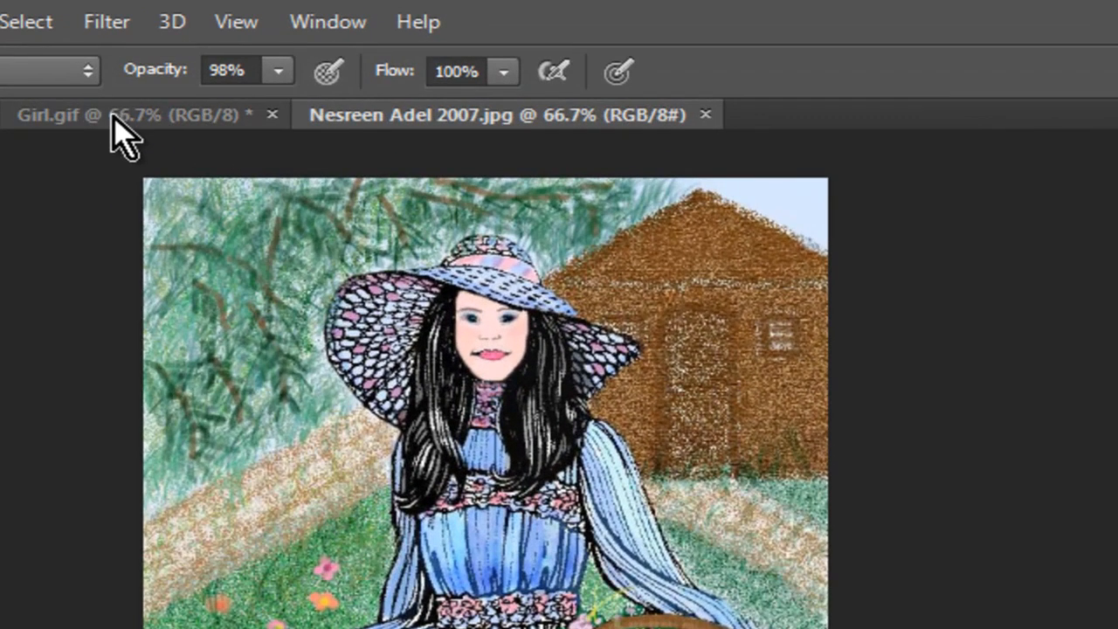
- Return to Girl.gif, bring up its Save As options with the Photoshop format, and close them without saving
click(282, 57)
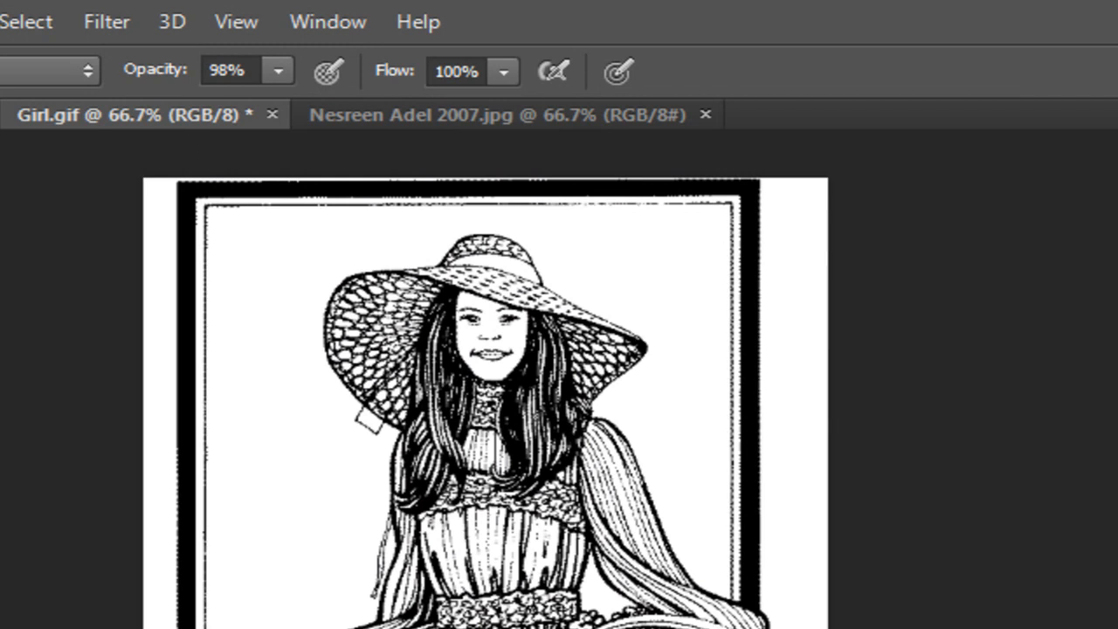
key(alt+f)
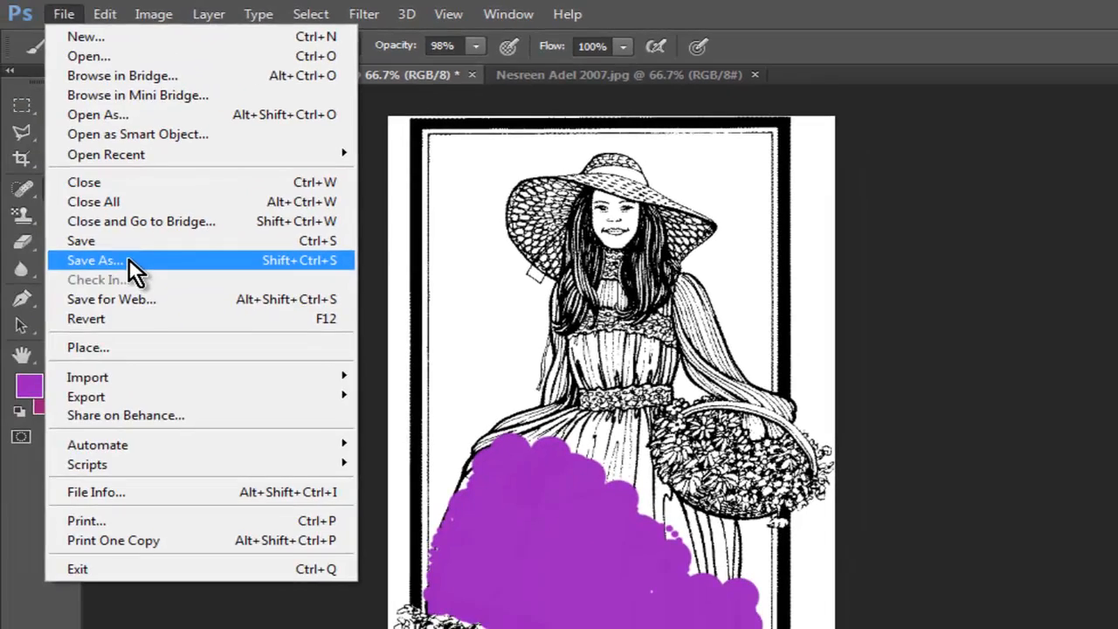
click(128, 258)
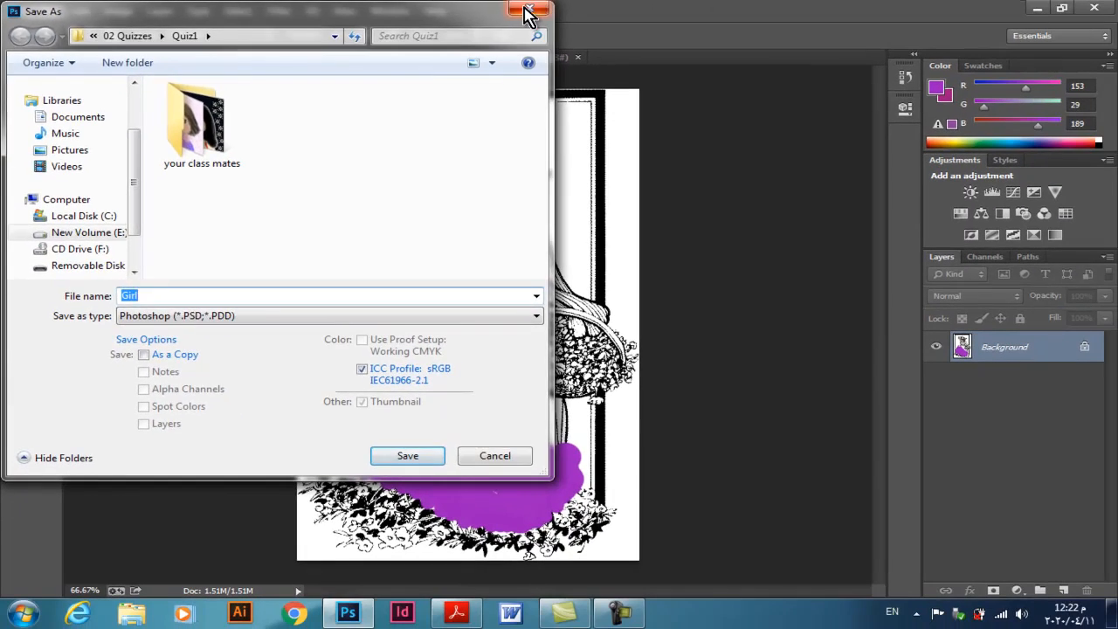
click(528, 13)
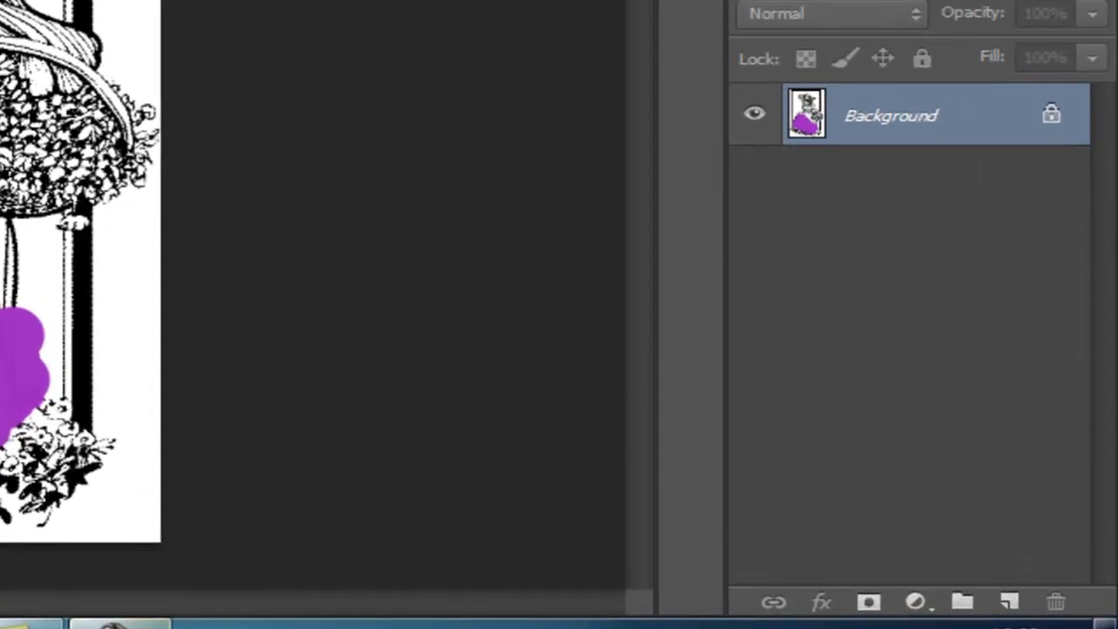
click(834, 624)
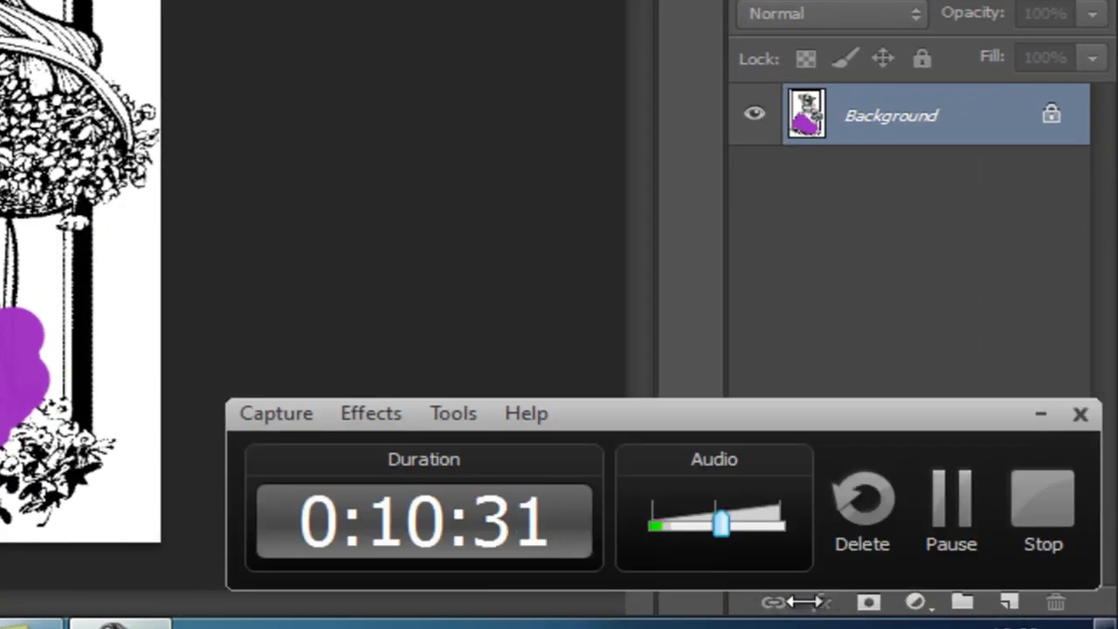